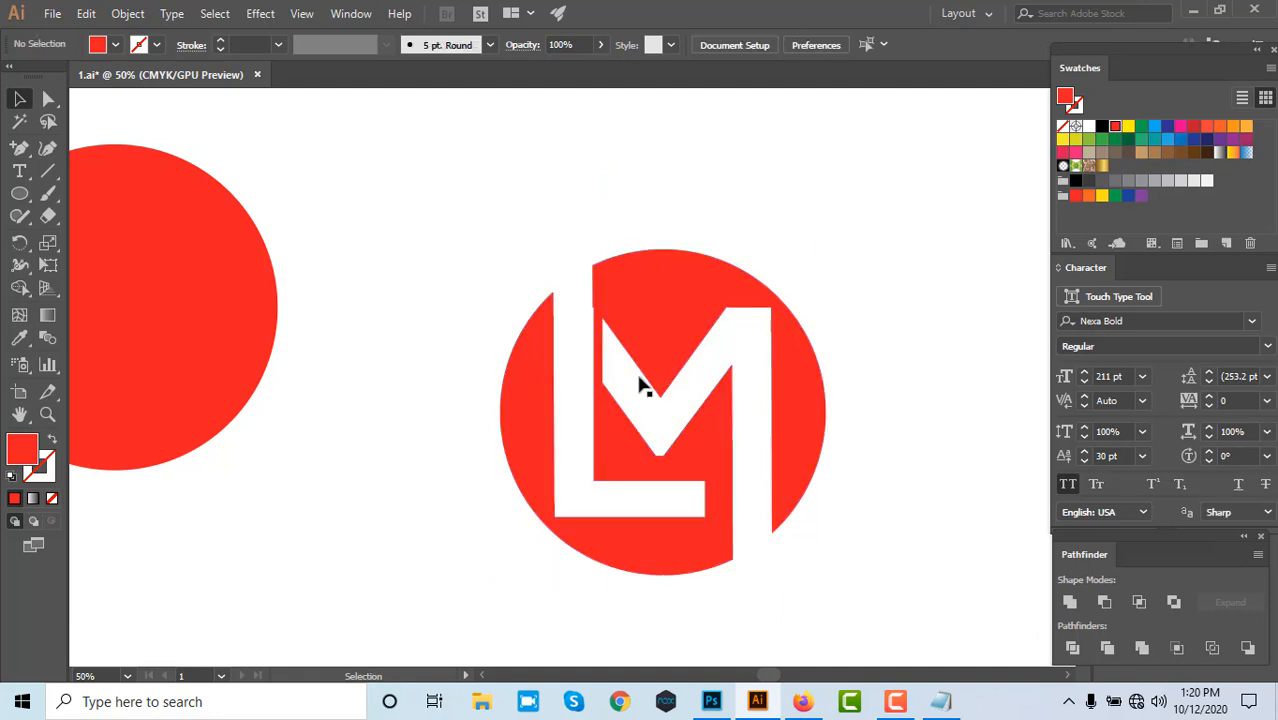
- Recolour the circular LM emblem with the blue swatch
scroll(638, 376, down, 1)
click(622, 368)
click(1180, 140)
click(750, 272)
scroll(750, 272, down, 1)
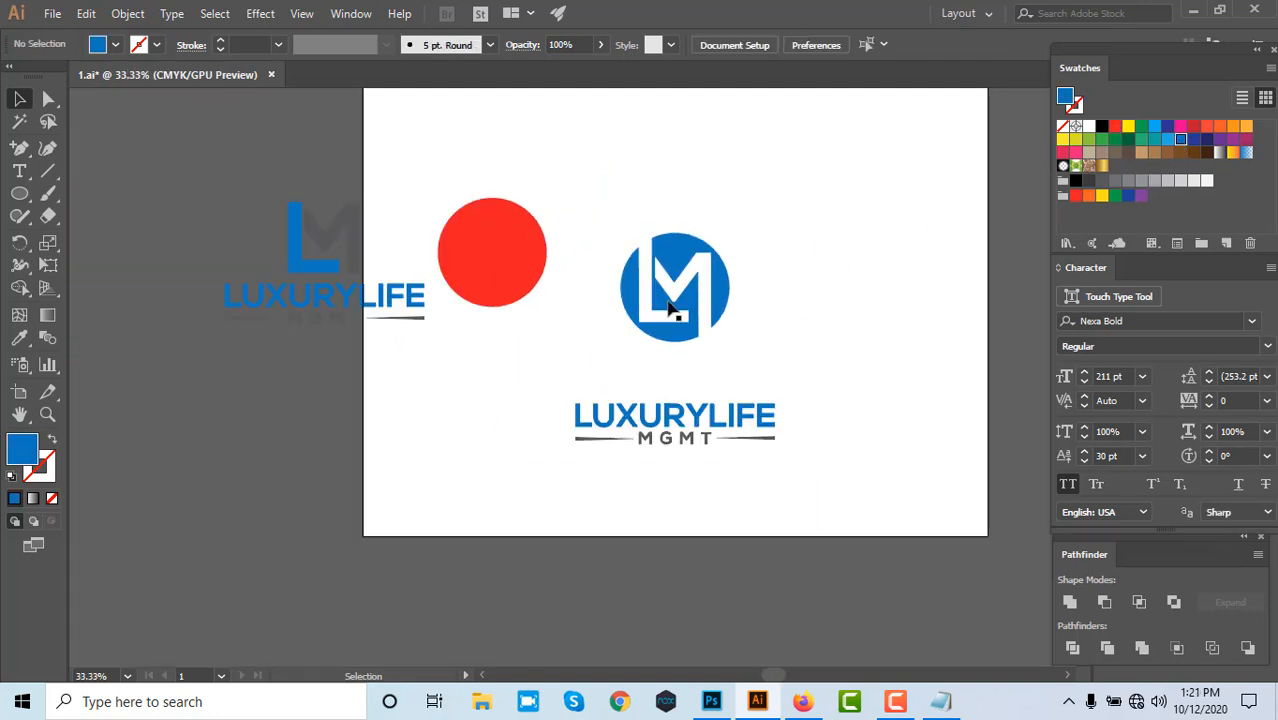
- Move the blue emblem down to just above the LUXURYLIFE wordmark, and move the red circle off the artboard
drag(676, 326, 677, 386)
drag(531, 277, 227, 494)
click(506, 543)
scroll(631, 342, up, 2)
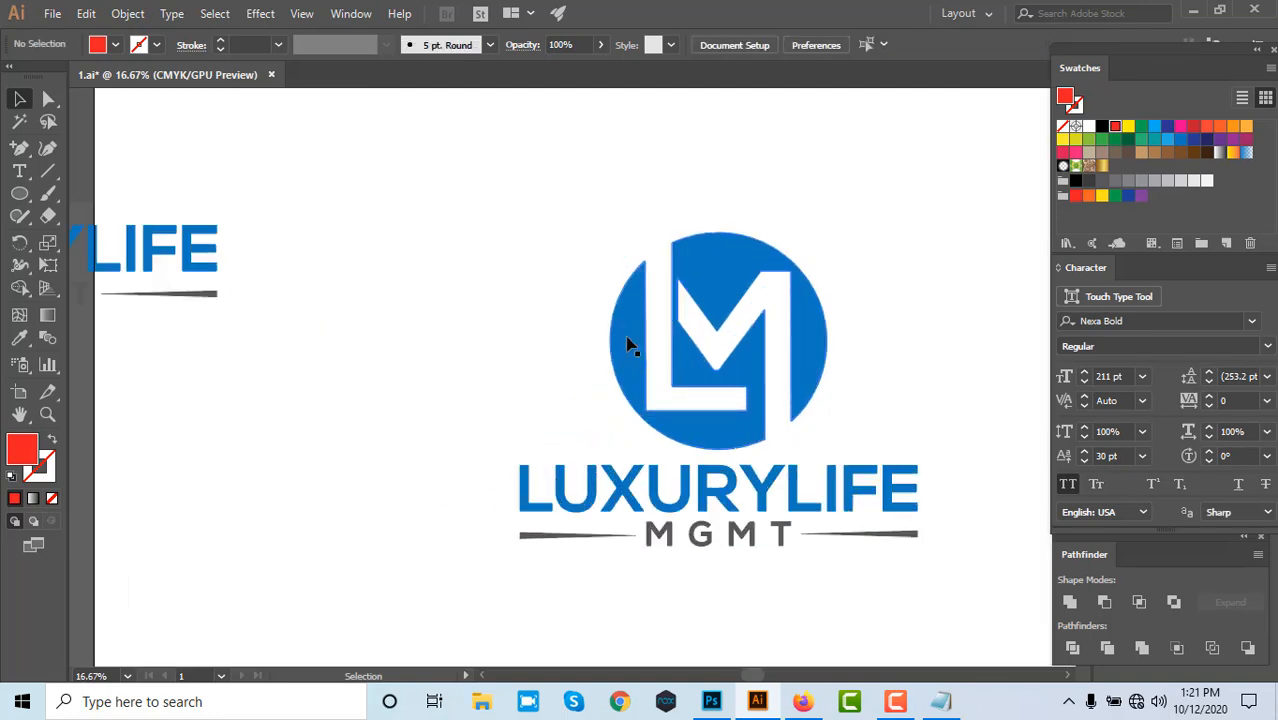
- Nudge the blue emblem slightly upward to widen the gap above the LUXURYLIFE wordmark
drag(400, 114, 872, 557)
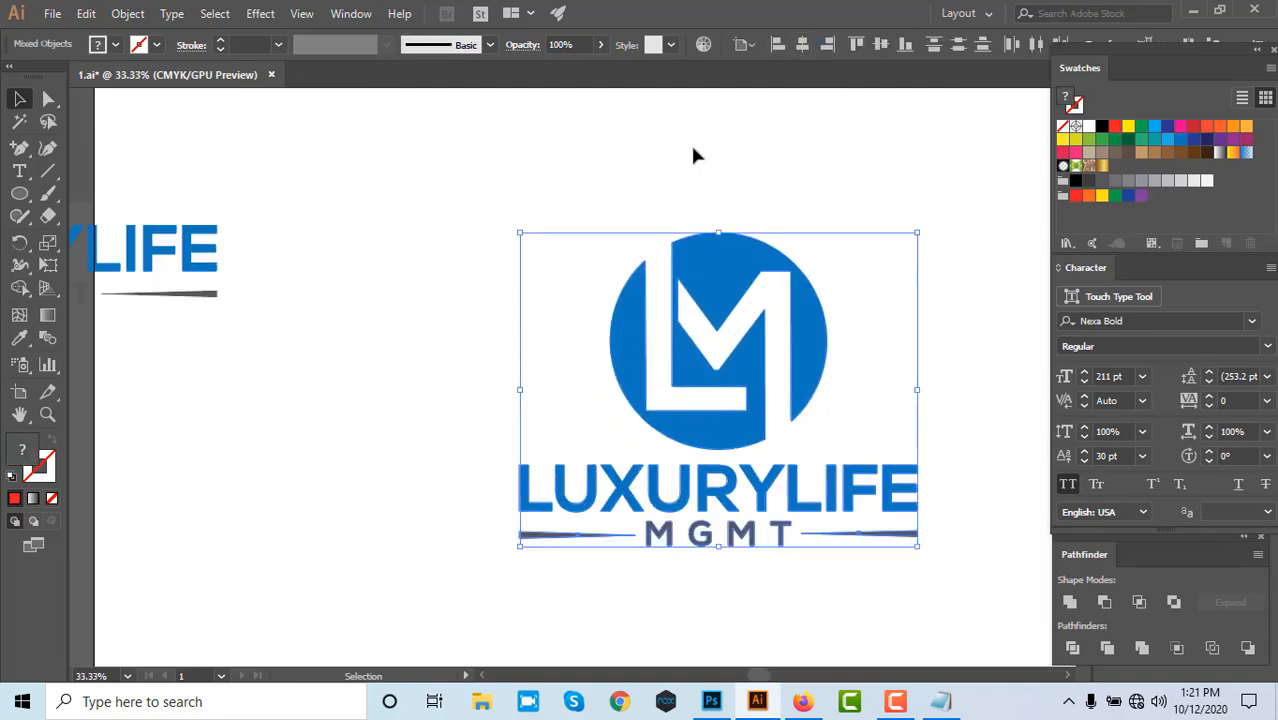
click(590, 224)
scroll(578, 233, down, 1)
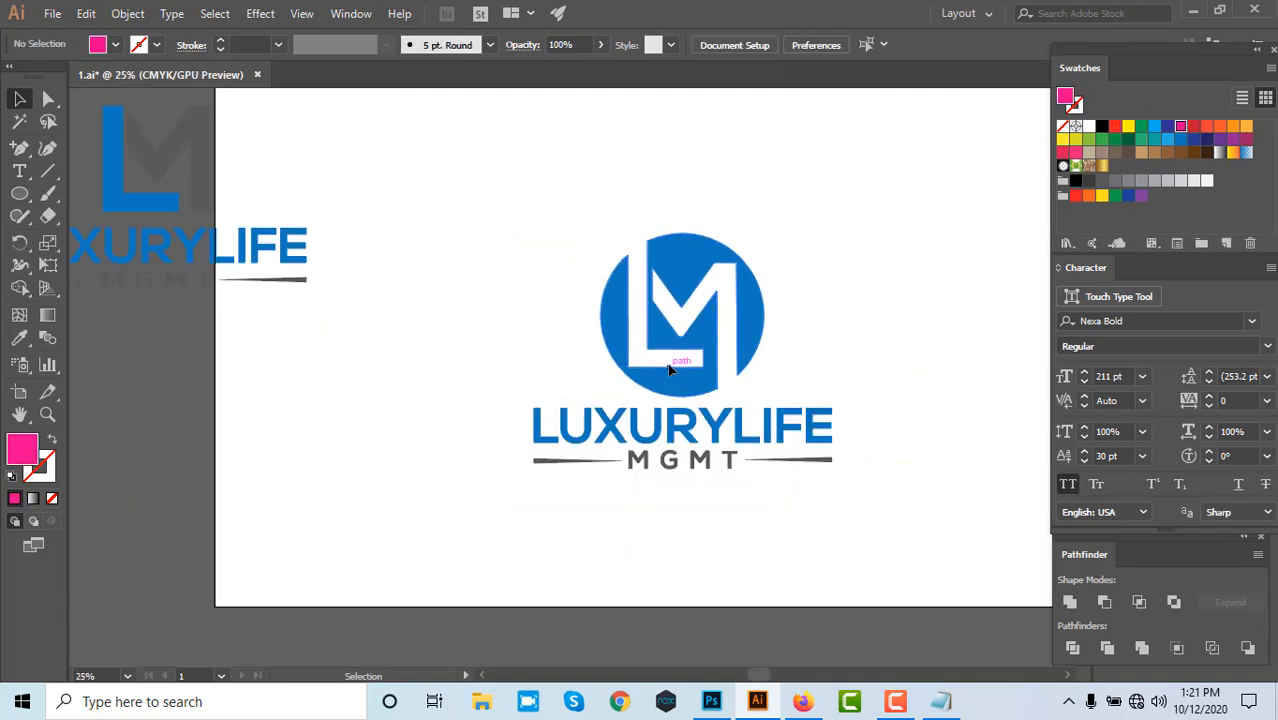
drag(669, 374, 669, 367)
click(805, 339)
- Duplicate the complete emblem-and-wordmark logo to the upper-left corner of the artboard
scroll(656, 332, down, 1)
drag(534, 287, 784, 436)
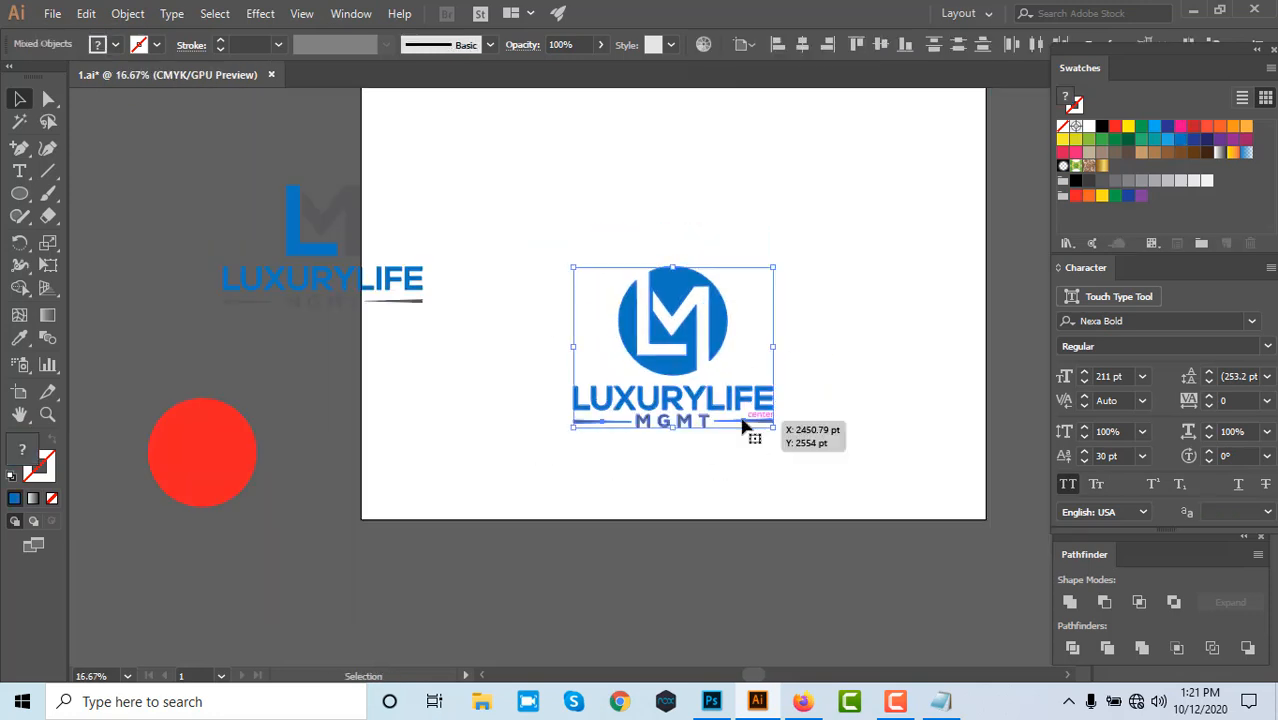
scroll(735, 419, up, 2)
drag(716, 411, 483, 150)
- Separate the original emblem from its wordmark and centre it horizontally and vertically on the artboard
click(686, 406)
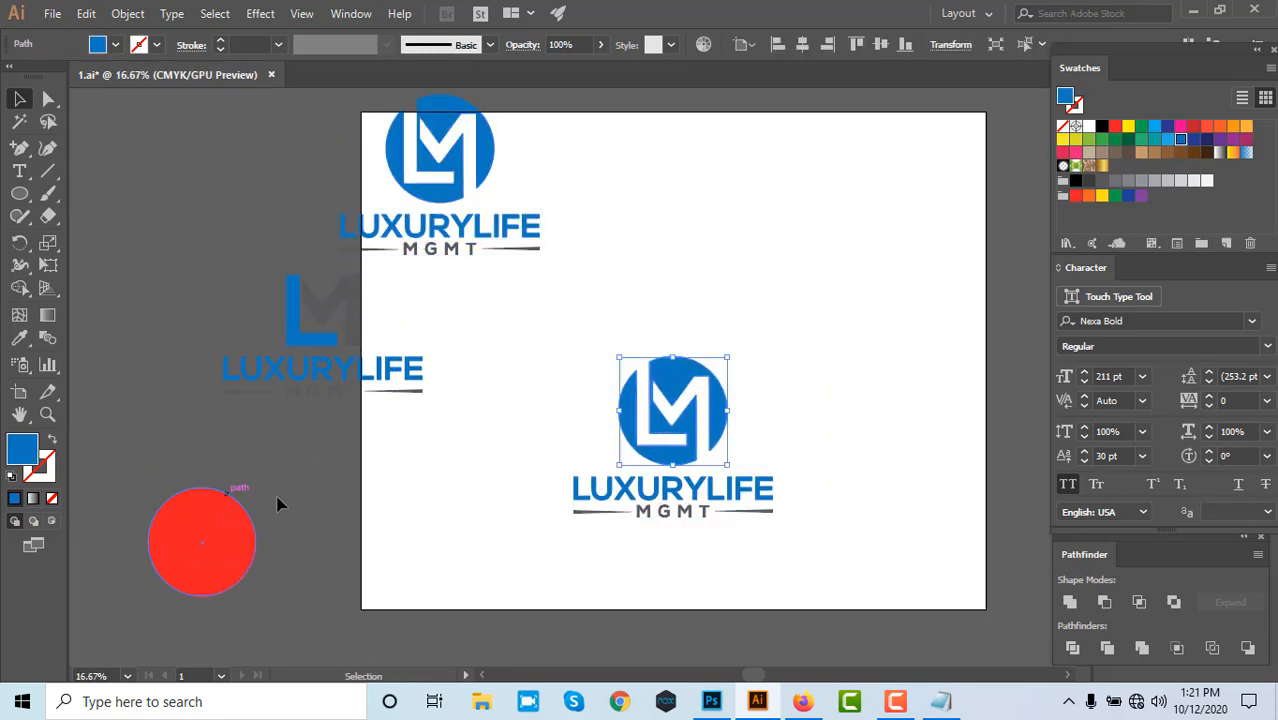
drag(708, 380, 749, 294)
click(852, 426)
scroll(740, 355, up, 3)
drag(678, 324, 790, 440)
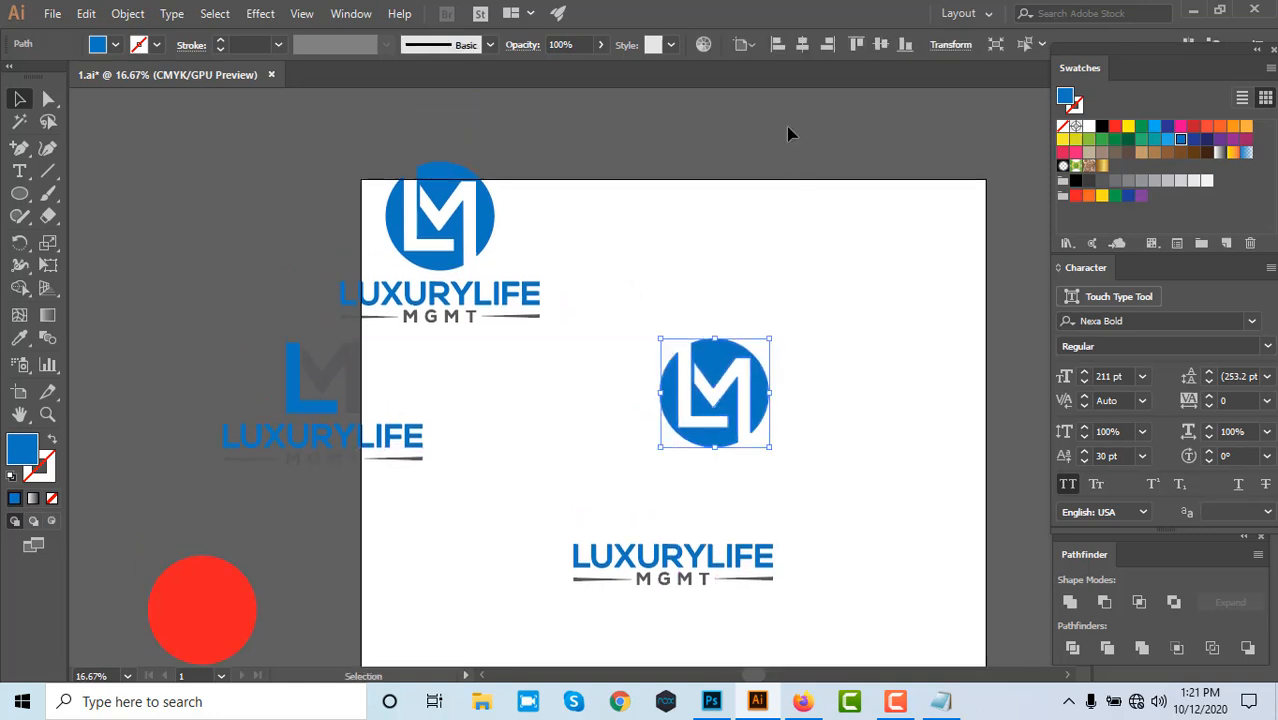
click(804, 44)
click(880, 44)
- Enlarge the red circle slightly beyond the emblem's size and centre it on the artboard over the emblem
click(331, 562)
click(250, 608)
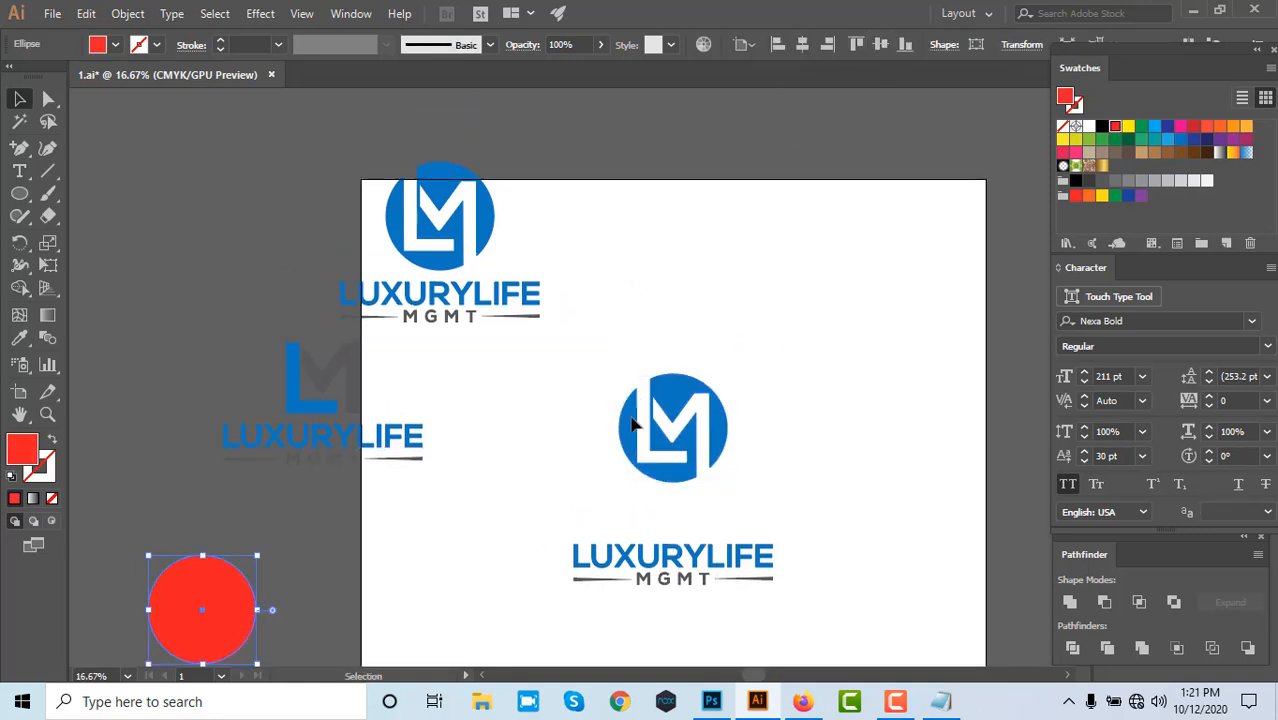
scroll(251, 604, down, 3)
drag(257, 596, 264, 609)
click(804, 44)
click(880, 44)
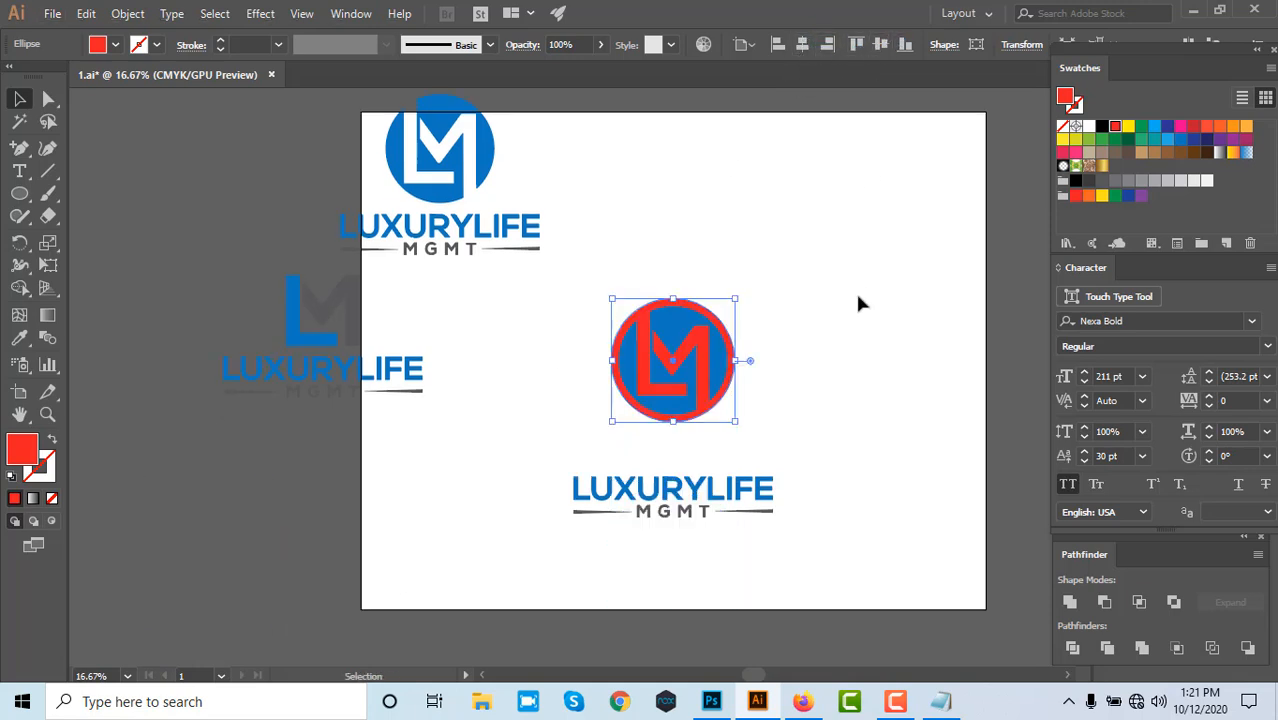
- Remove the circle's red fill and give it a black 22 pt stroke to form a ring around the emblem
click(1062, 128)
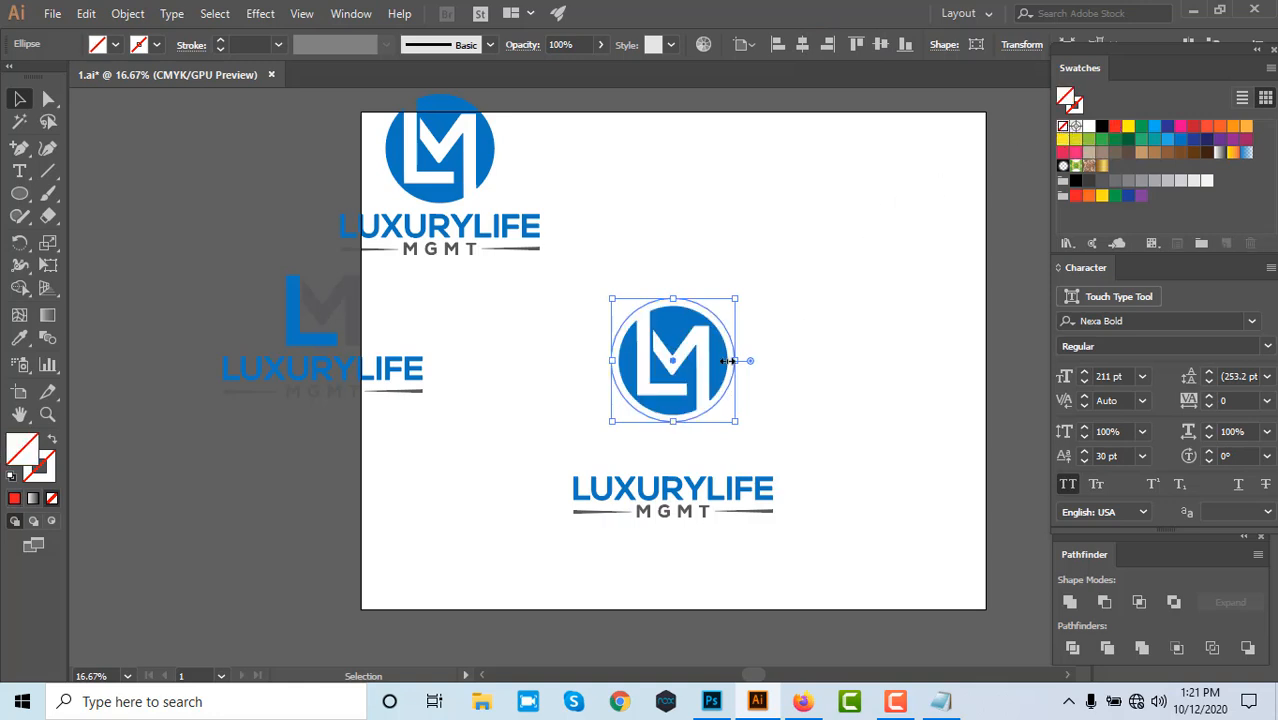
scroll(670, 362, up, 1)
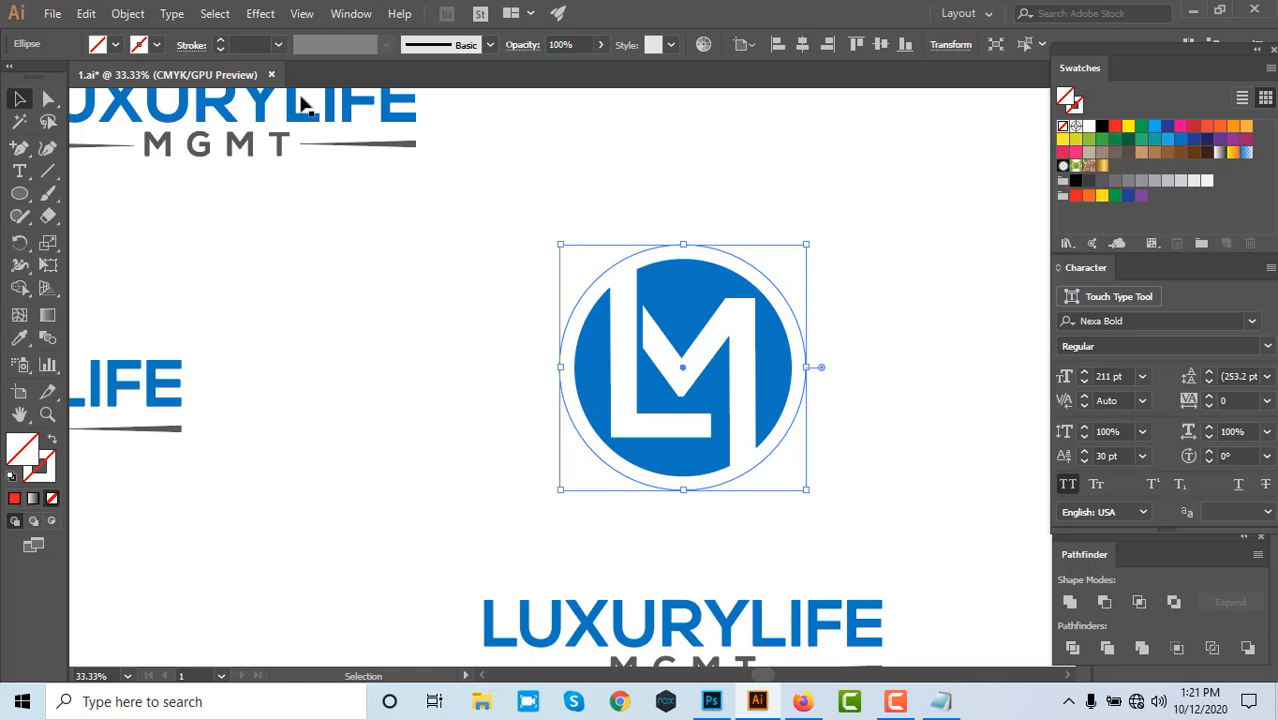
scroll(254, 40, up, 14)
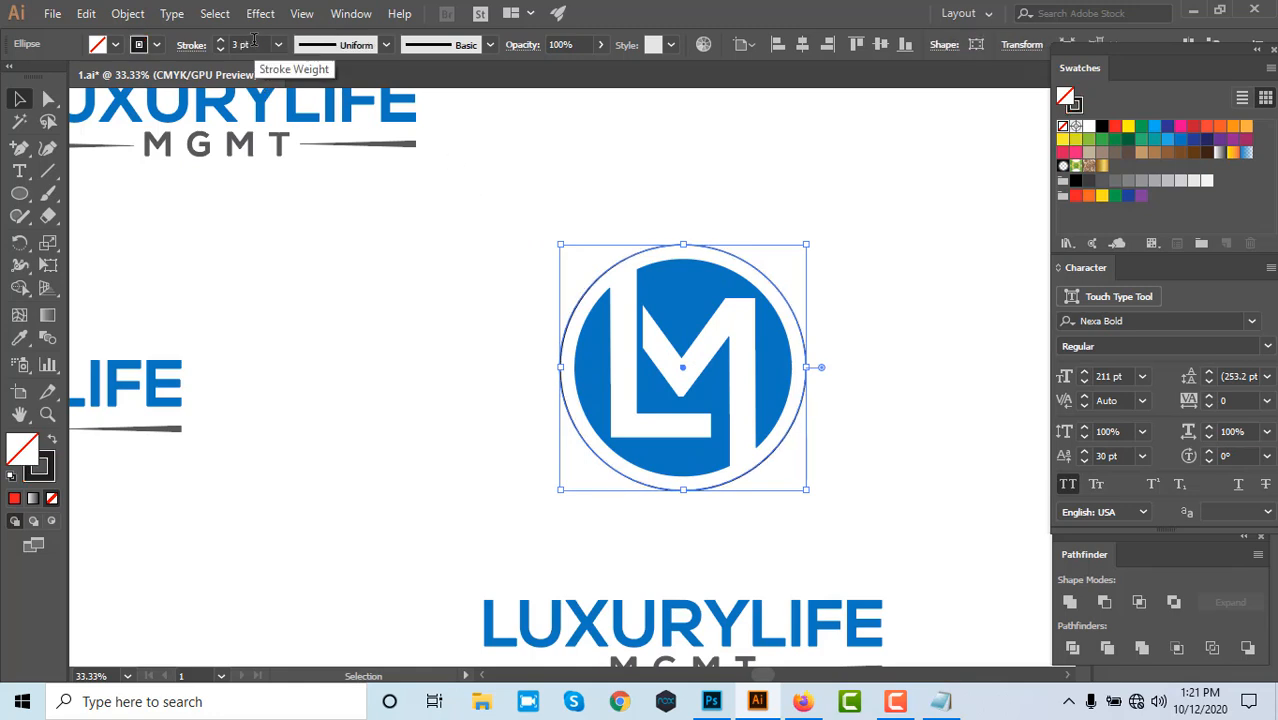
scroll(254, 40, up, 8)
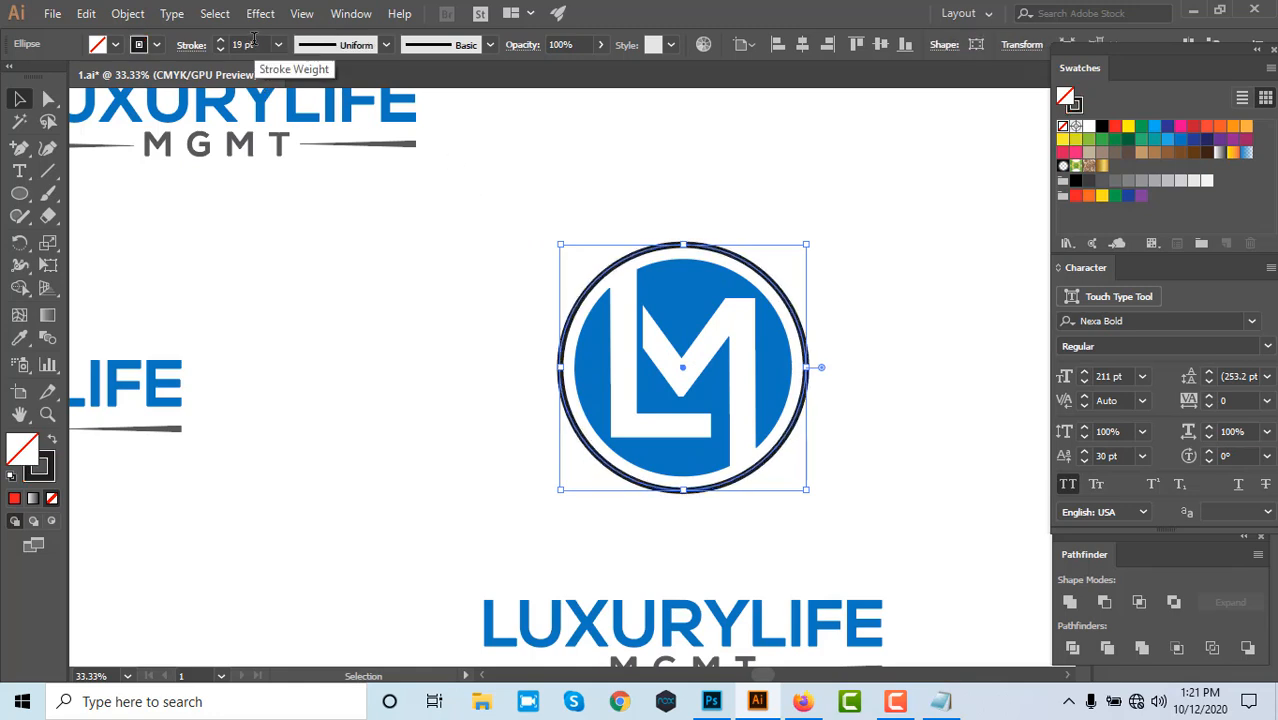
click(415, 265)
- Expand the fill and stroke of the ring around the emblem
scroll(680, 240, up, 1)
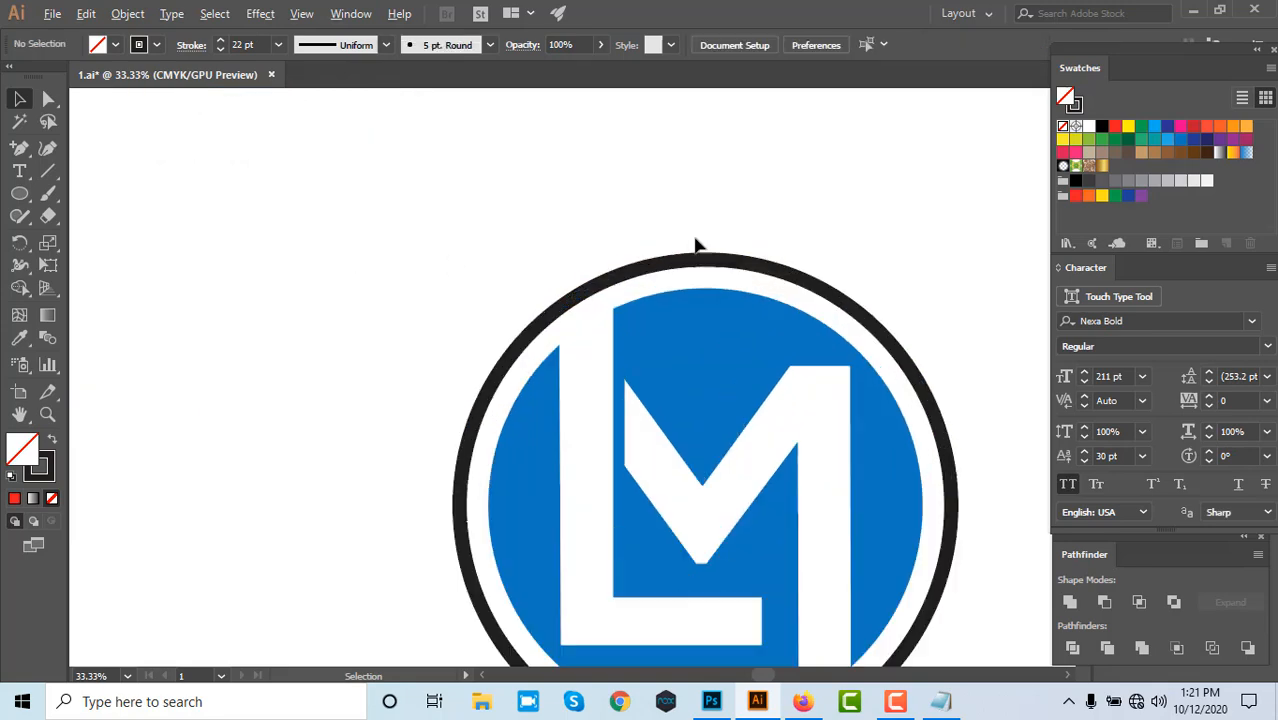
click(747, 274)
click(124, 16)
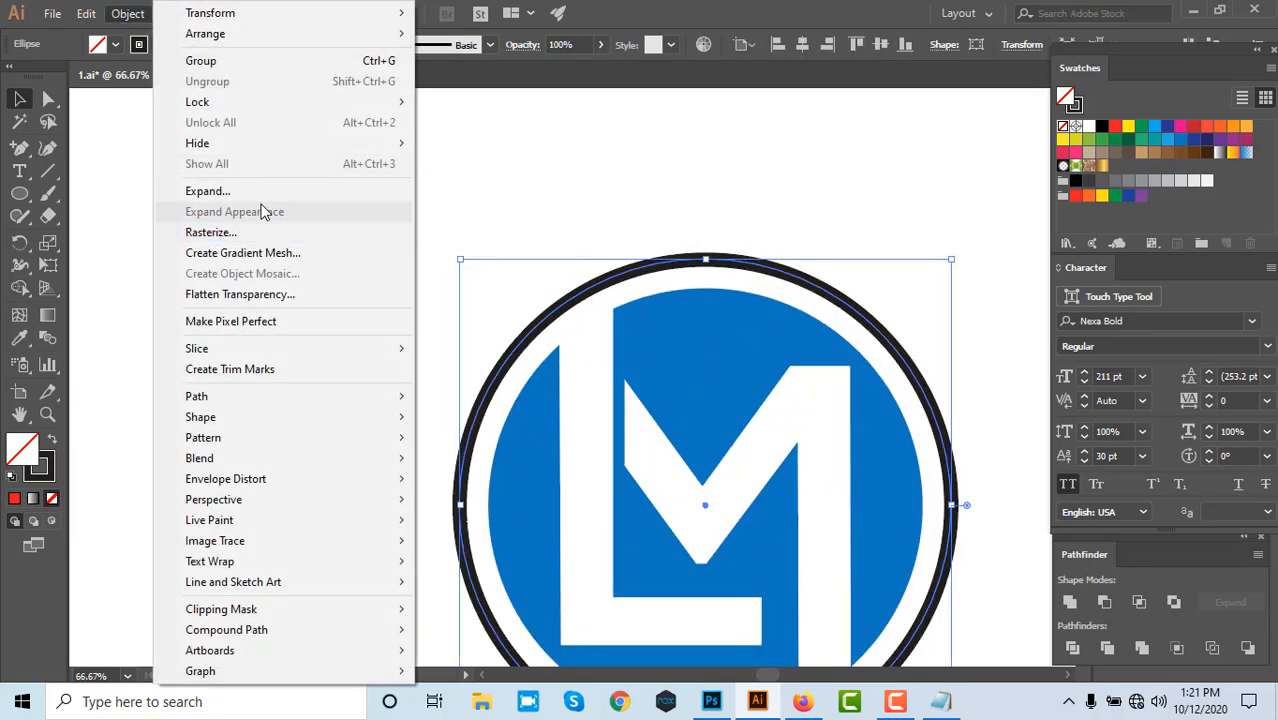
click(262, 192)
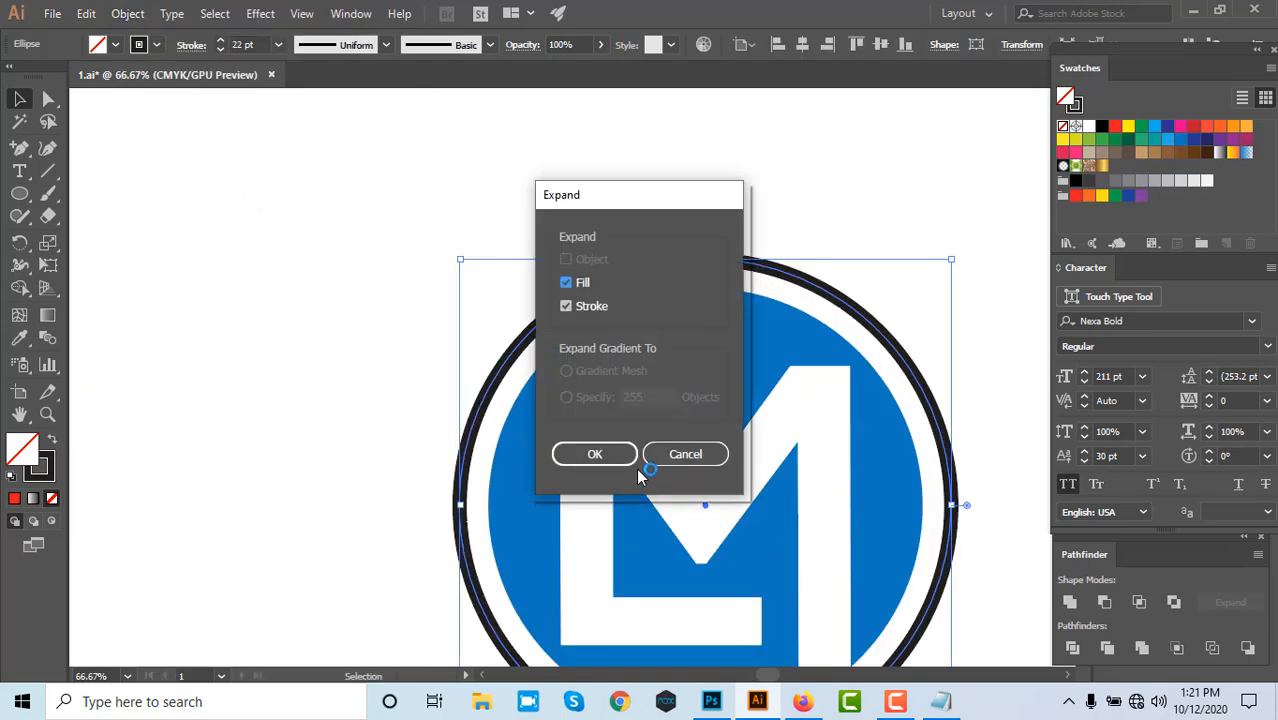
click(596, 458)
click(297, 345)
scroll(596, 258, down, 2)
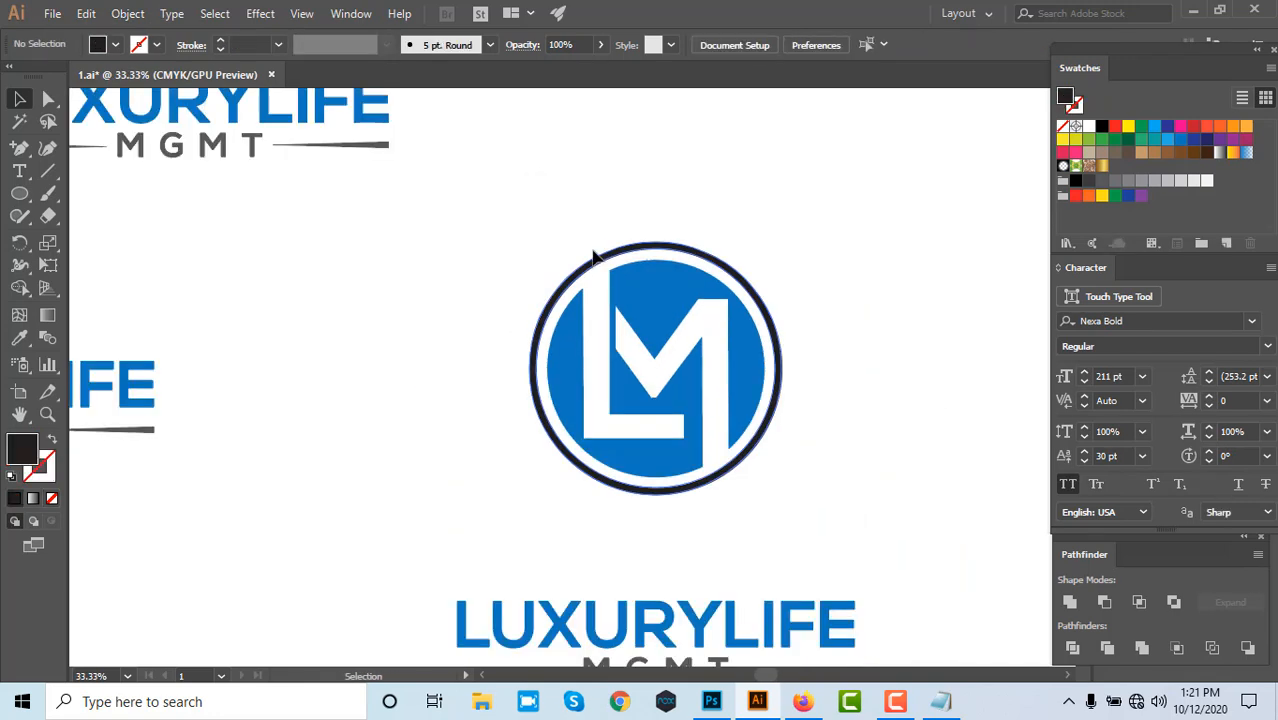
- Recolour the expanded ring around the emblem with the dark grey swatch
scroll(690, 257, up, 2)
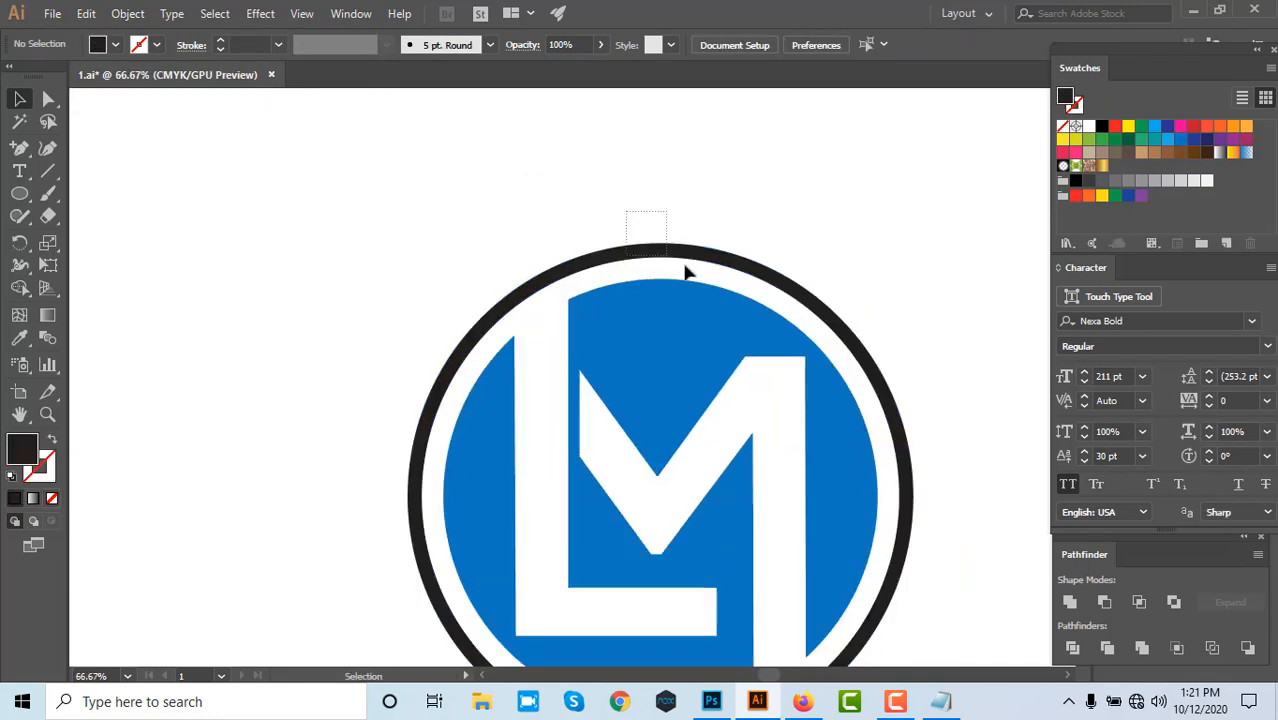
drag(688, 268, 690, 268)
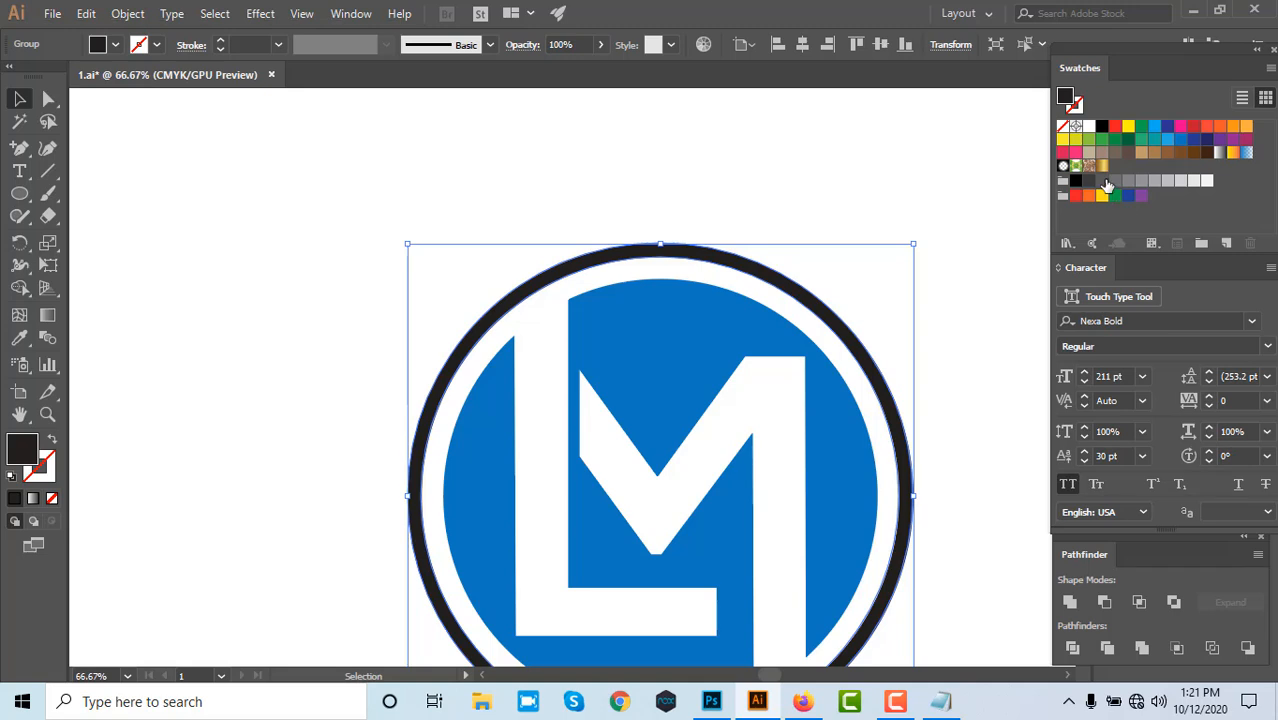
click(1102, 181)
click(668, 188)
scroll(668, 188, down, 2)
scroll(600, 185, down, 2)
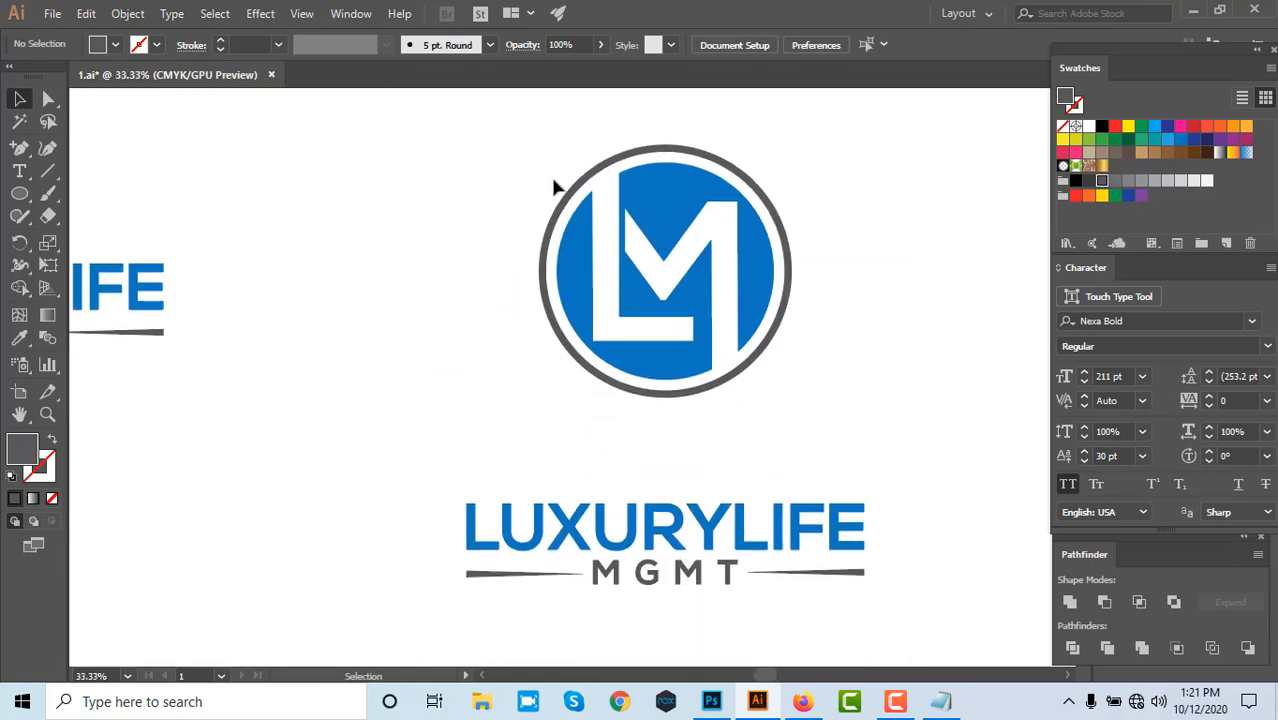
- Group the grey ring with the blue LM emblem
drag(556, 185, 680, 252)
right_click(680, 252)
click(718, 366)
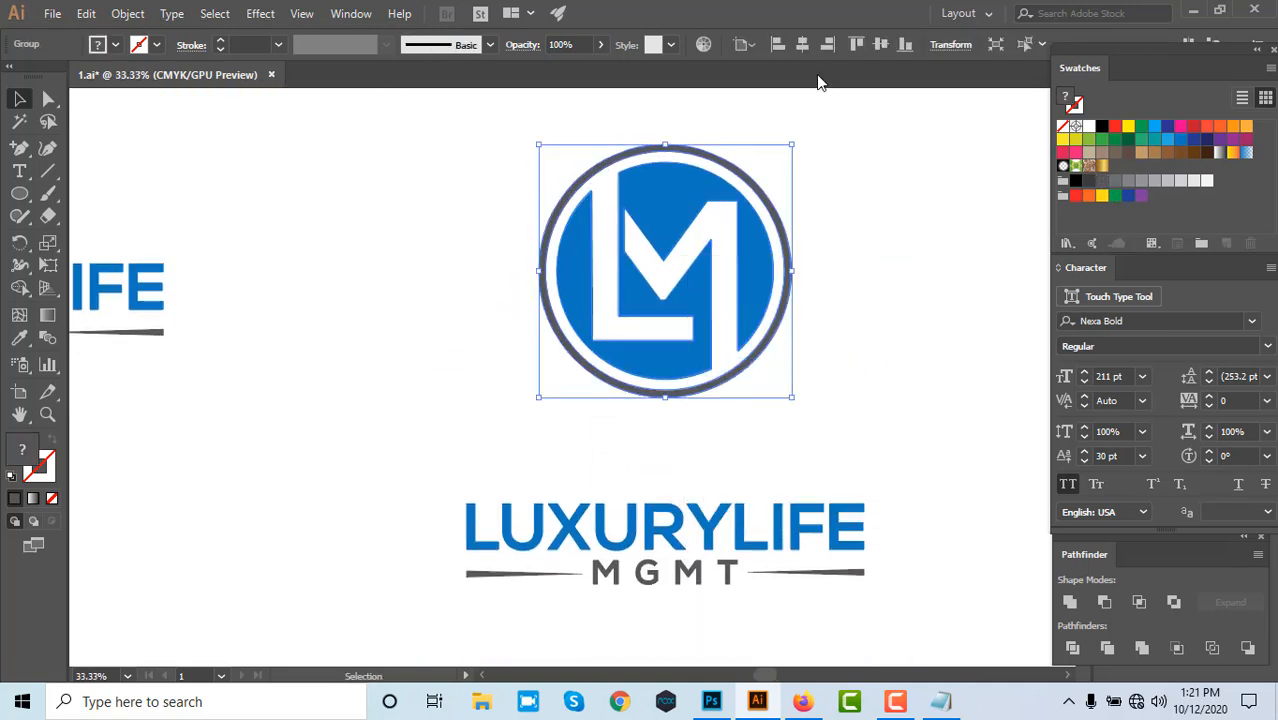
click(855, 177)
scroll(825, 250, down, 1)
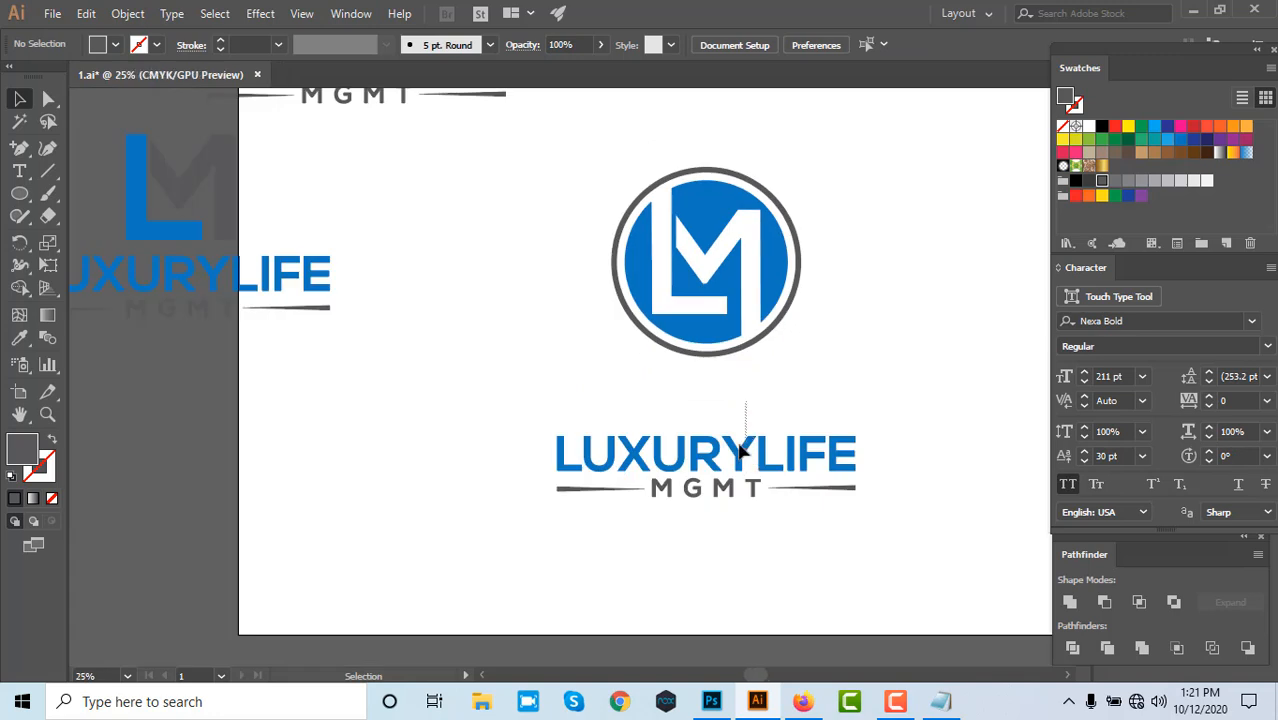
- Move the LUXURYLIFE MGMT wordmark up beneath the ringed emblem and align both on their horizontal centres
drag(741, 452, 723, 424)
click(742, 482)
drag(397, 214, 758, 433)
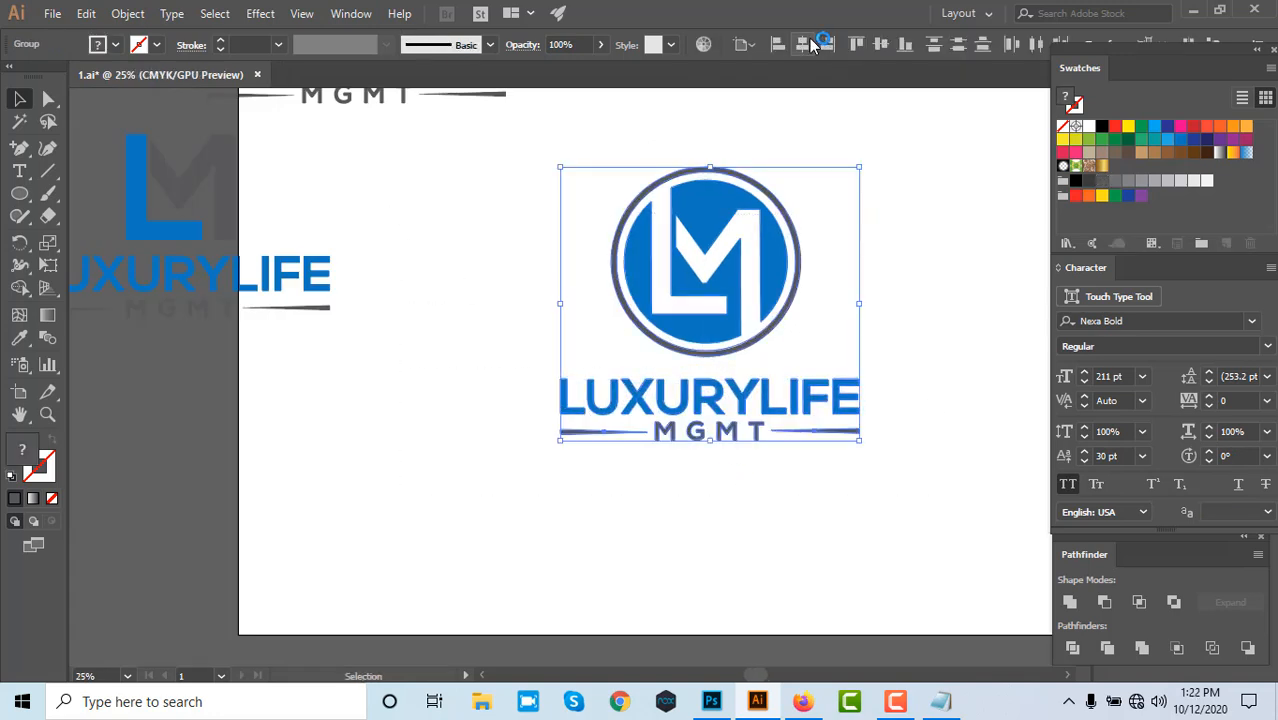
click(805, 44)
click(917, 257)
- Group the ringed emblem and its wordmark into one logo
scroll(885, 306, up, 1)
drag(565, 220, 939, 529)
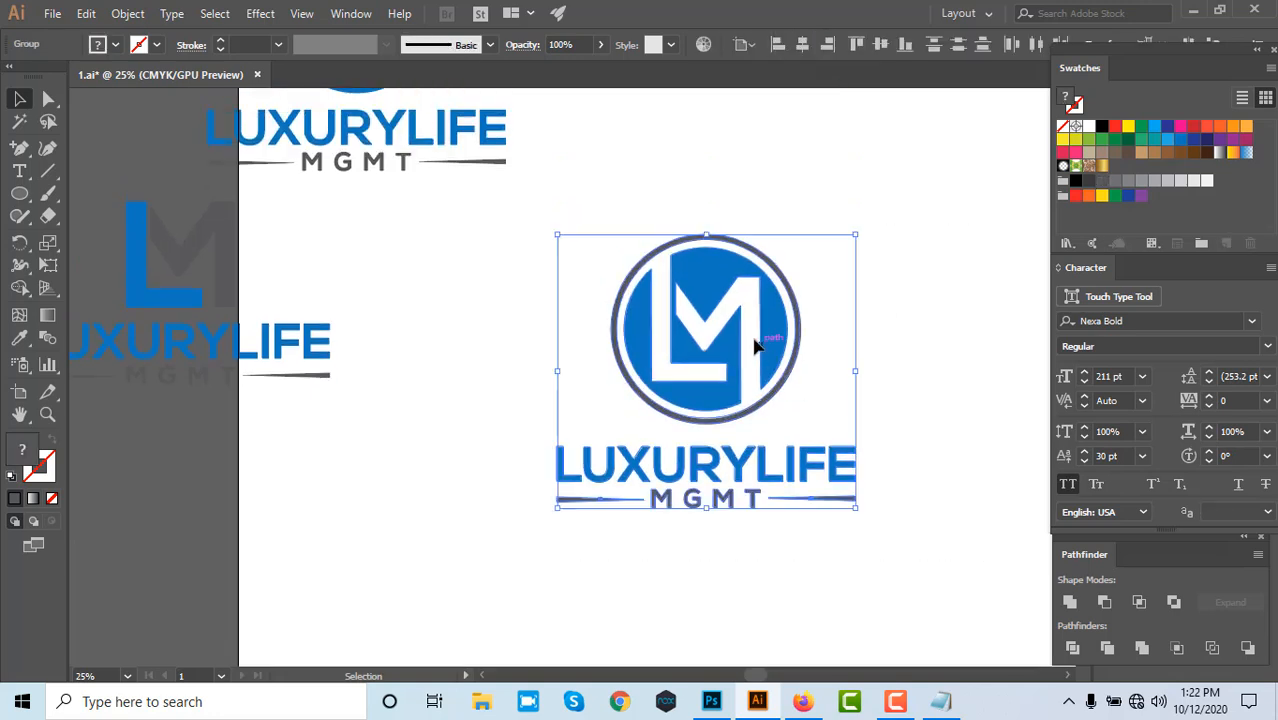
key(ctrl+g)
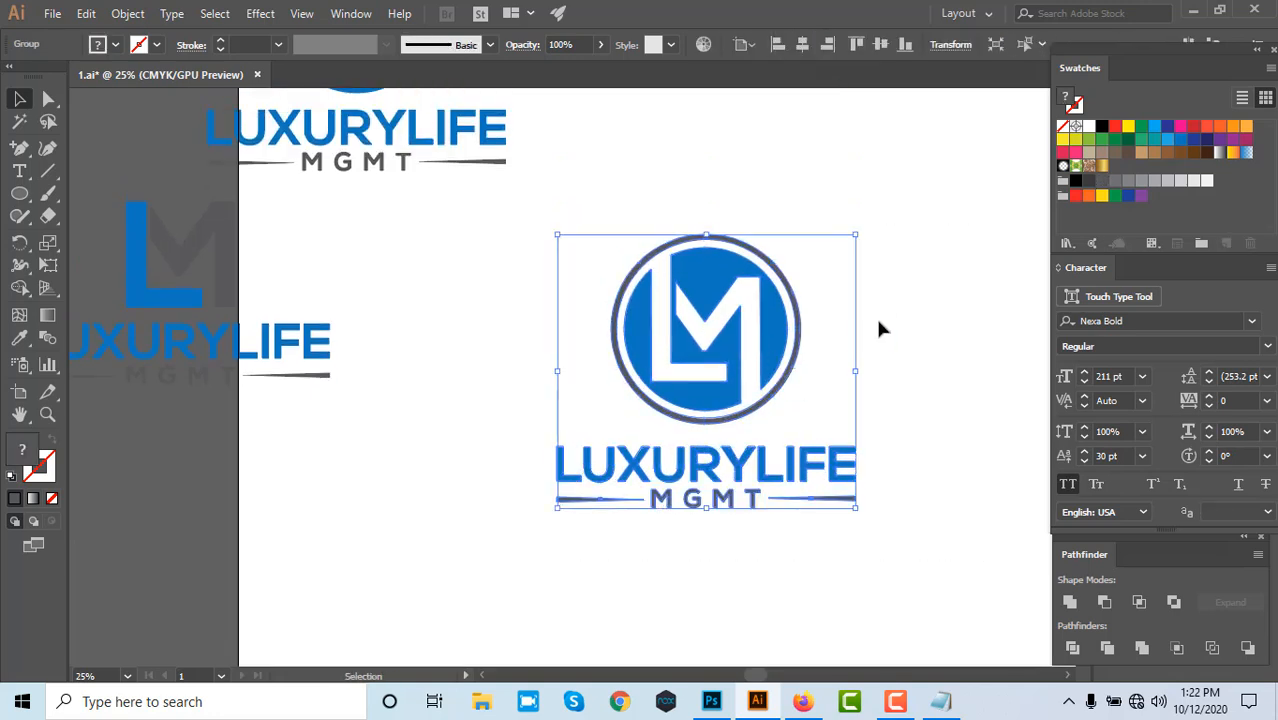
click(878, 320)
- Move the ringed logo toward the right side of the artboard
scroll(534, 321, down, 1)
scroll(534, 325, down, 1)
drag(664, 337, 801, 381)
drag(788, 368, 712, 346)
click(481, 219)
drag(476, 174, 551, 202)
key(ctrl+z)
- Group the ringless circular logo with its wordmark and move it to the upper middle of the artboard
drag(408, 118, 540, 245)
right_click(473, 207)
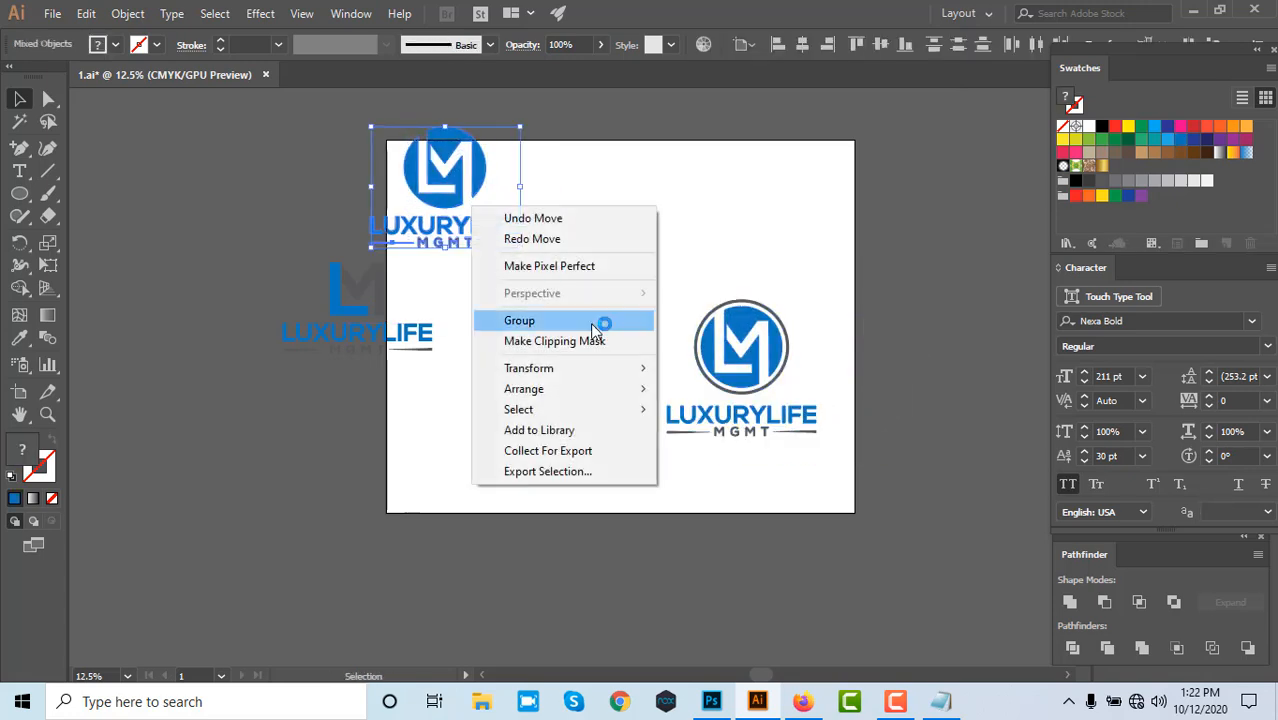
click(588, 320)
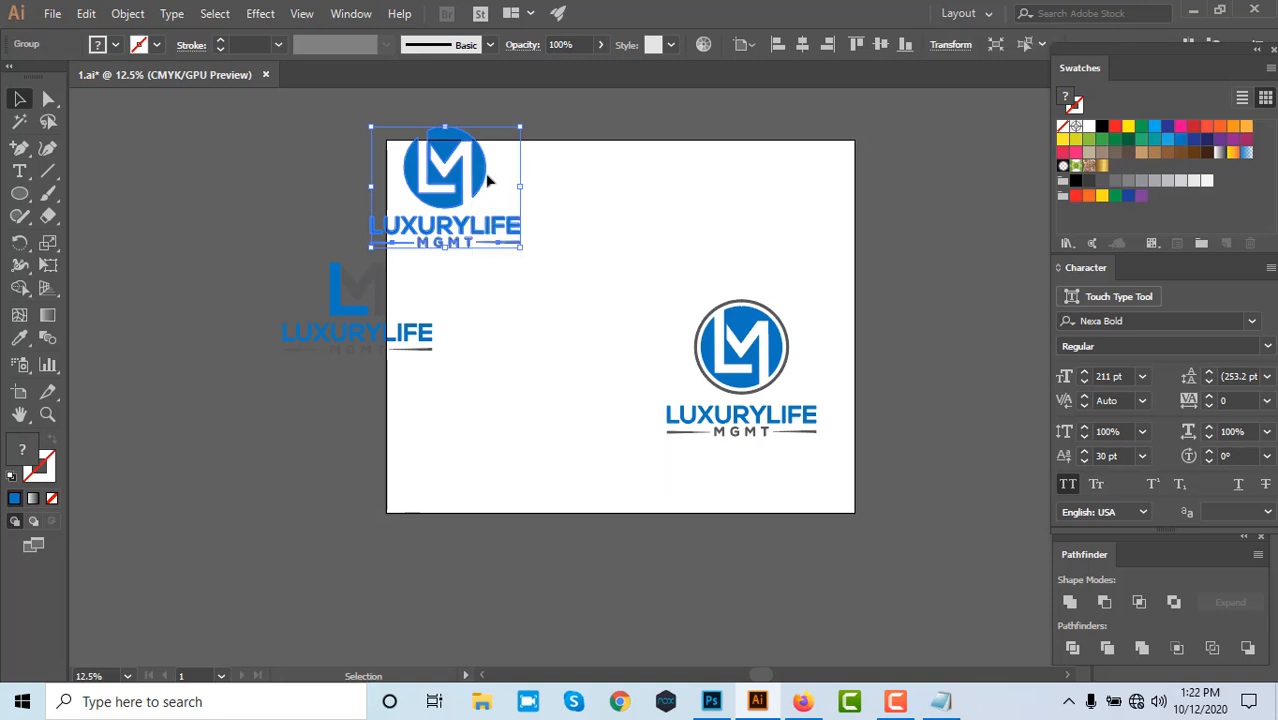
drag(485, 183, 645, 226)
click(769, 213)
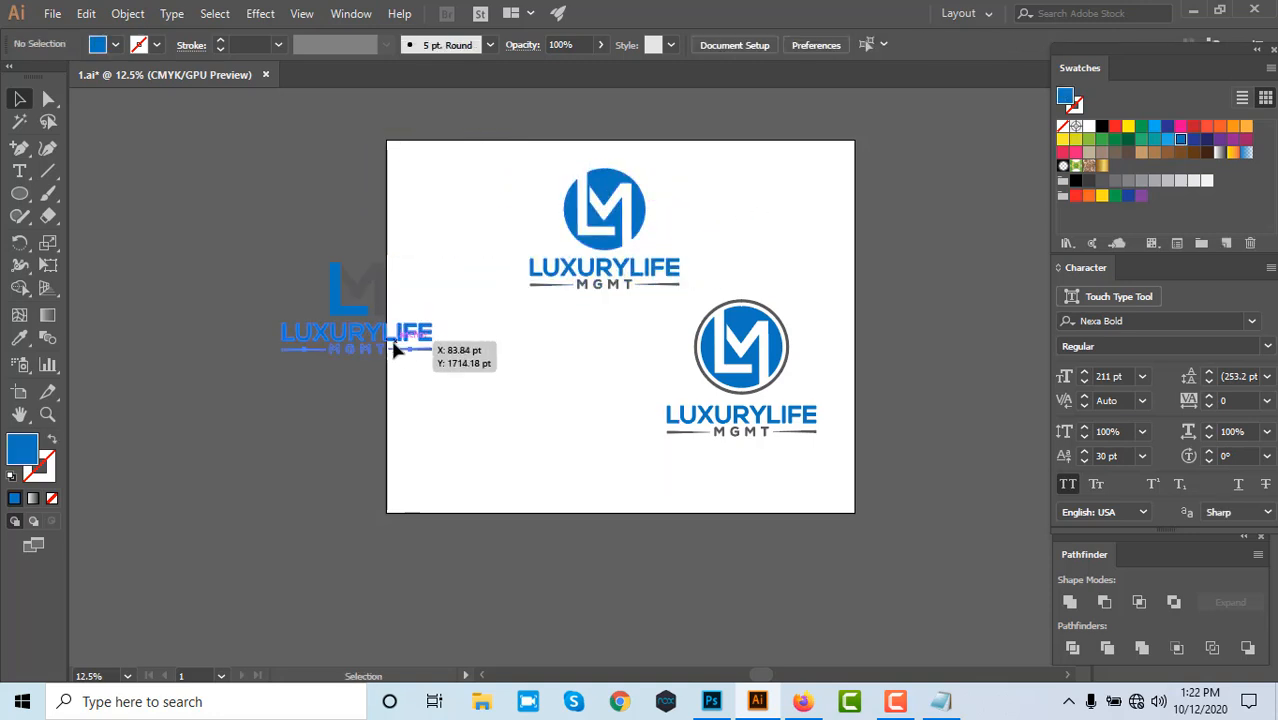
- Move the plain LM logo with its wordmark onto the lower-left part of the artboard
click(392, 341)
drag(211, 250, 500, 410)
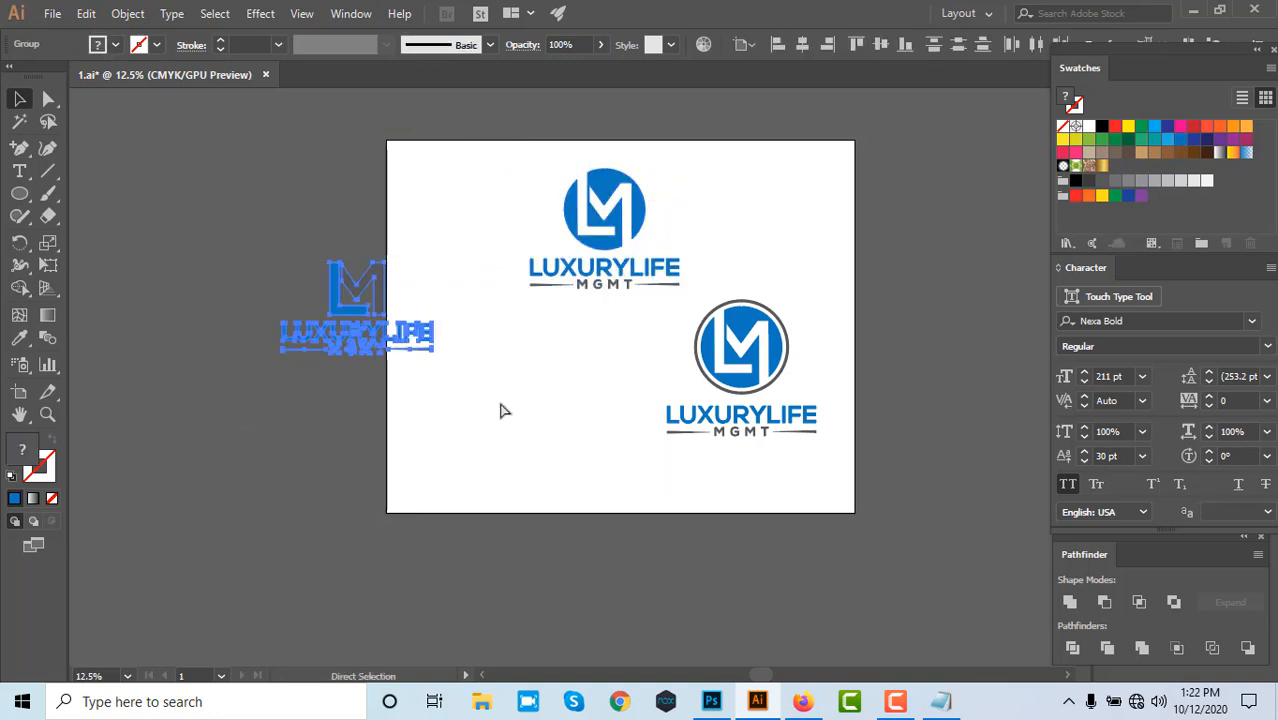
drag(355, 318, 540, 402)
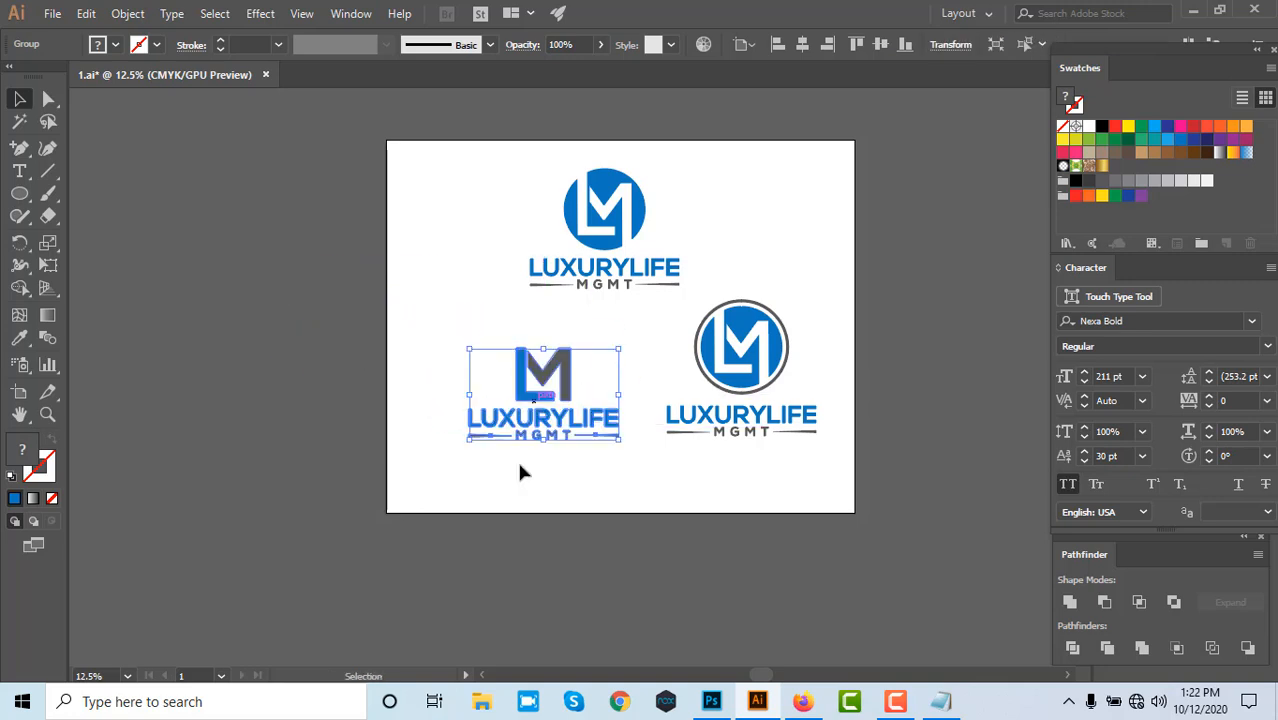
click(518, 458)
scroll(530, 420, up, 2)
scroll(537, 379, up, 1)
scroll(577, 324, down, 3)
scroll(587, 342, up, 2)
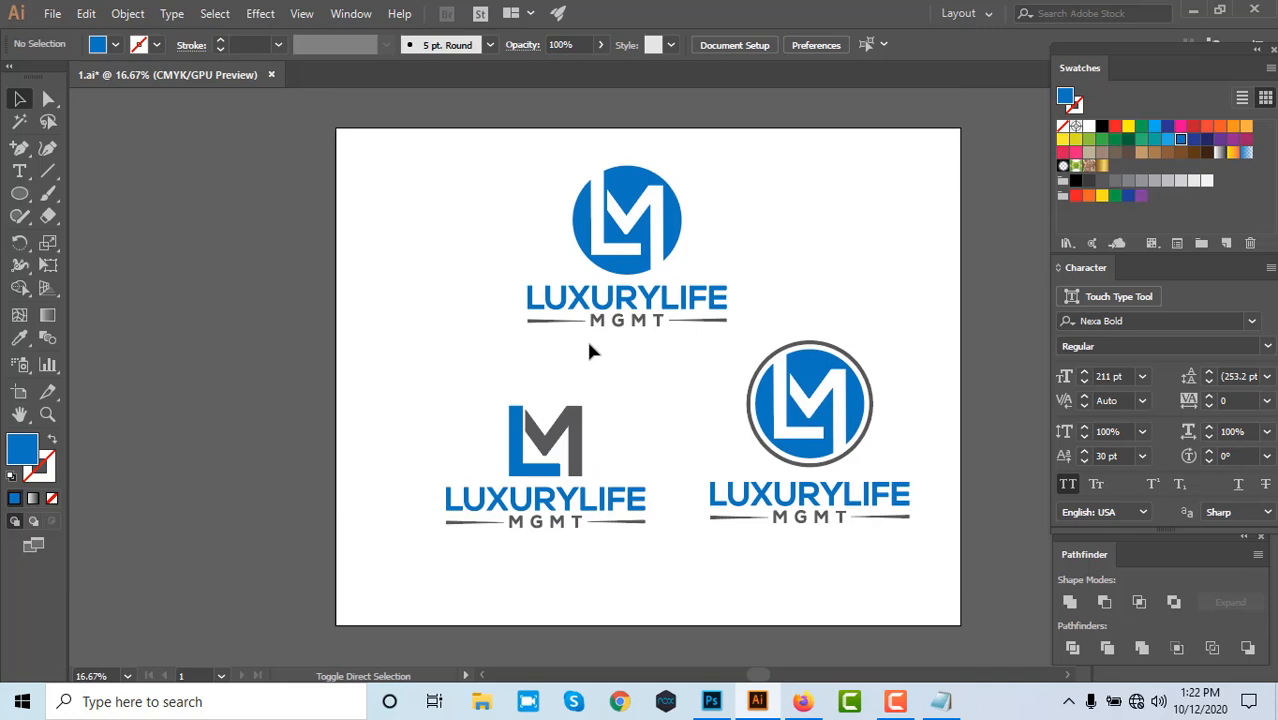
- Start saving the document as a new file, and copy the contest title "LuxuryLife MGMT" from the Freelancer page in Firefox
key(ctrl+shift+s)
click(803, 702)
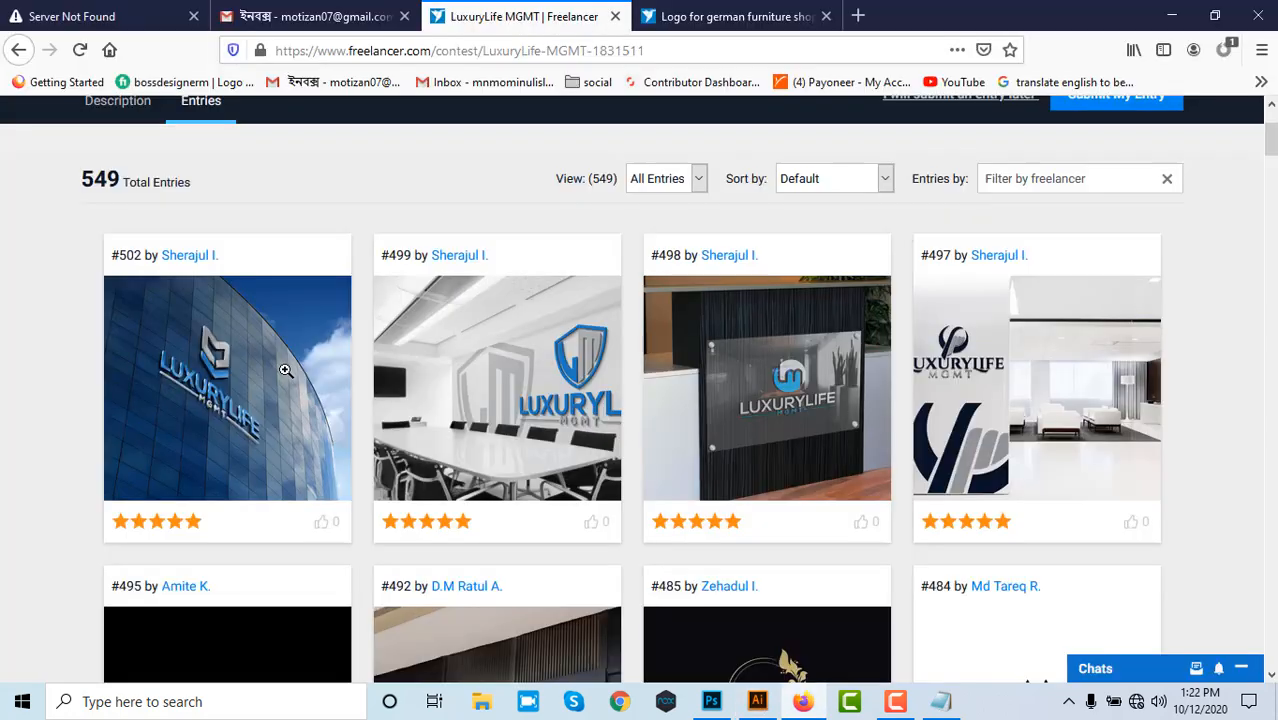
scroll(143, 271, up, 4)
triple_click(137, 238)
right_click(137, 238)
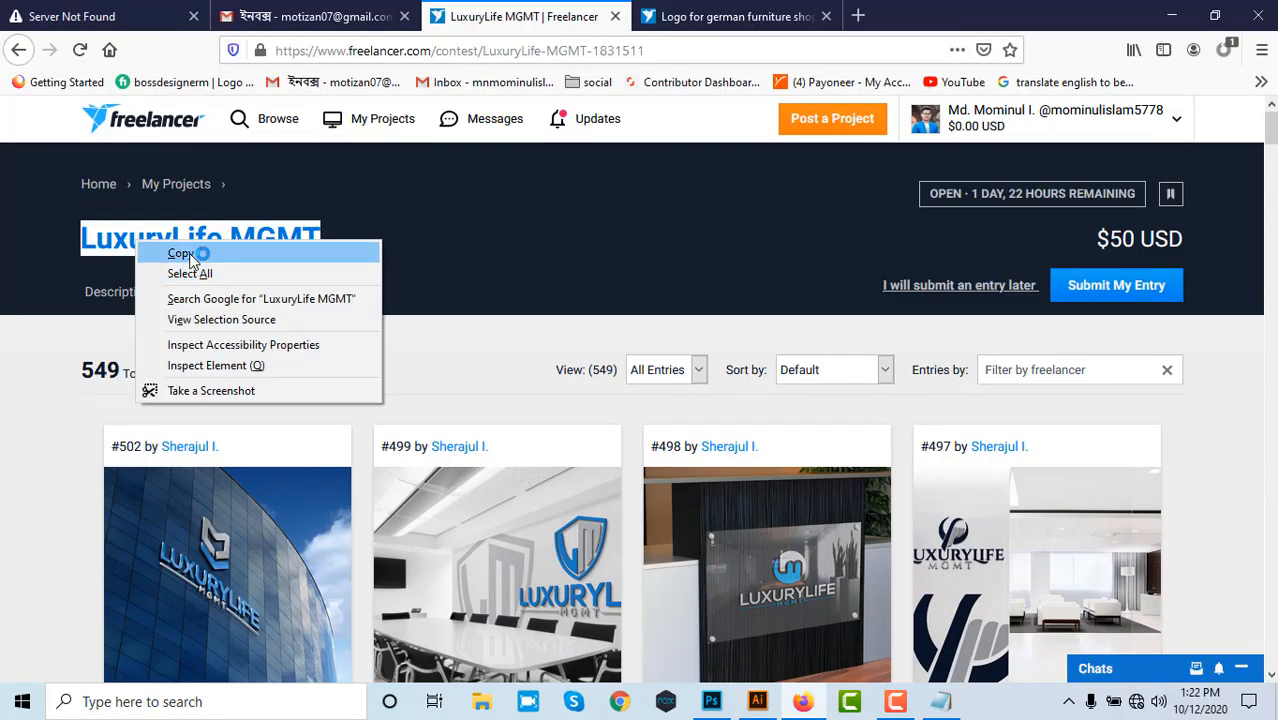
click(180, 251)
- Return to Illustrator's save dialog and create a folder named "LuxuryLife MGMT" on the Desktop
click(757, 702)
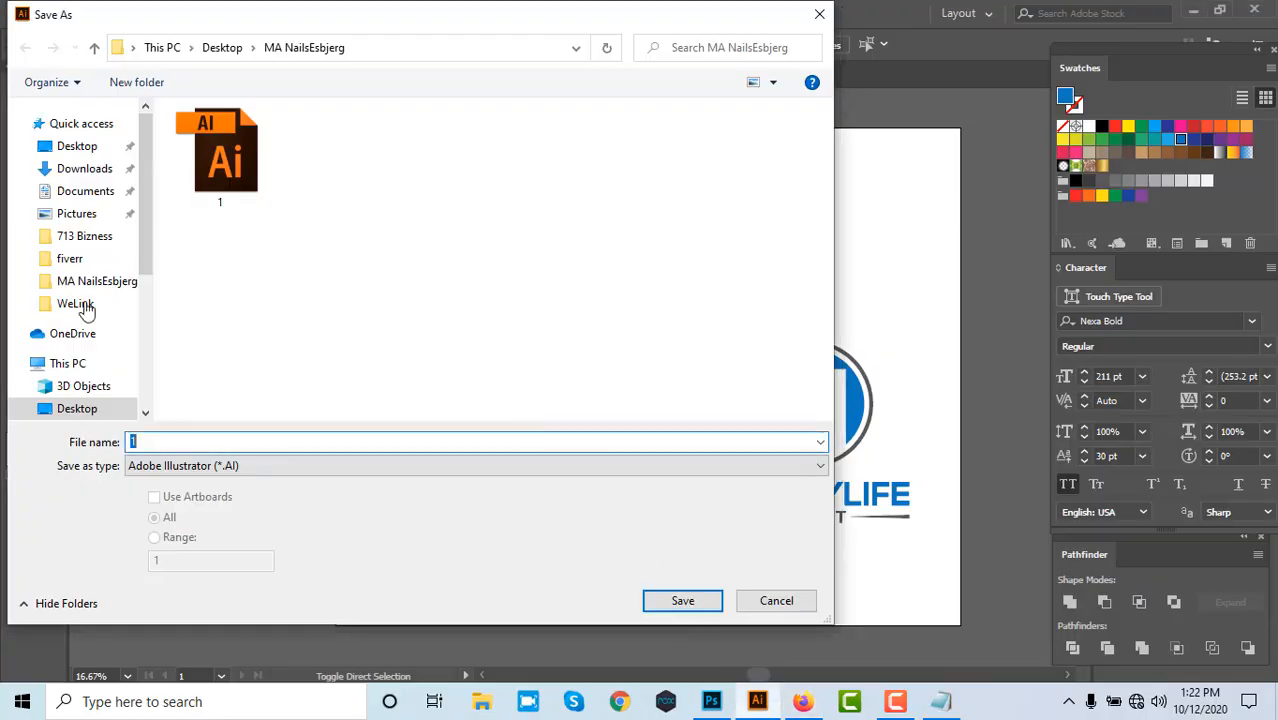
click(77, 146)
click(137, 82)
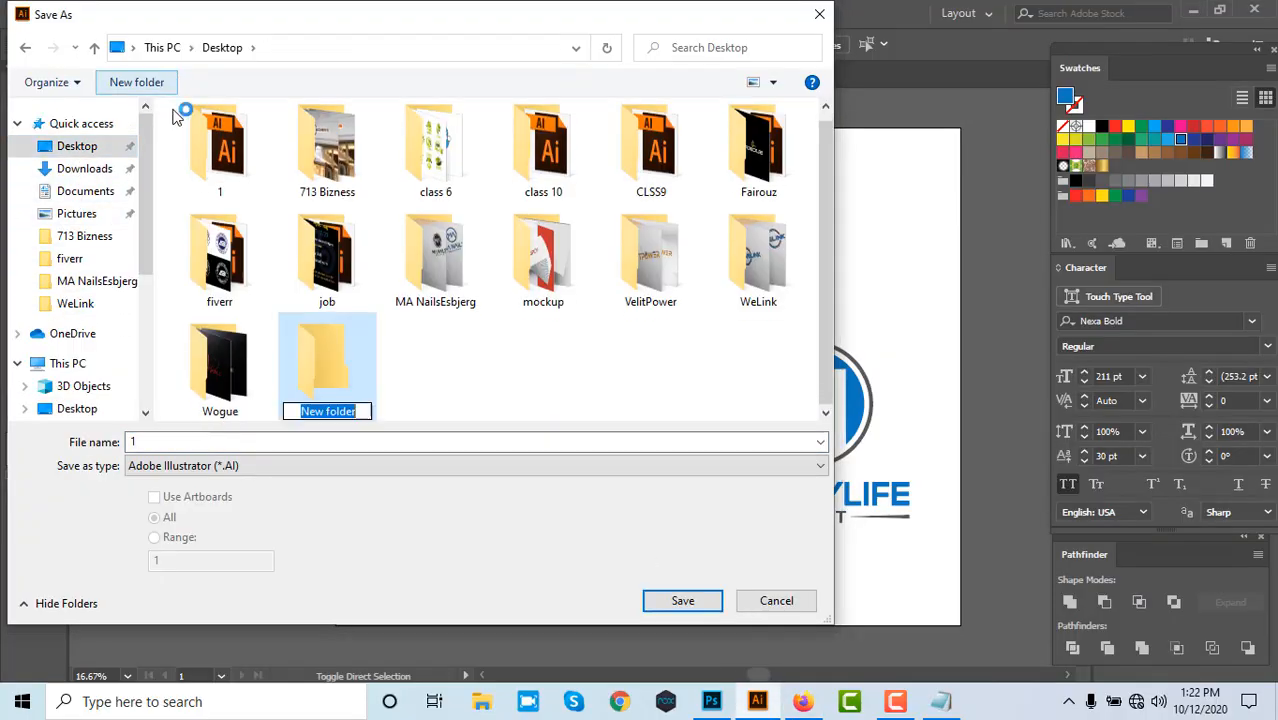
key(ctrl+v)
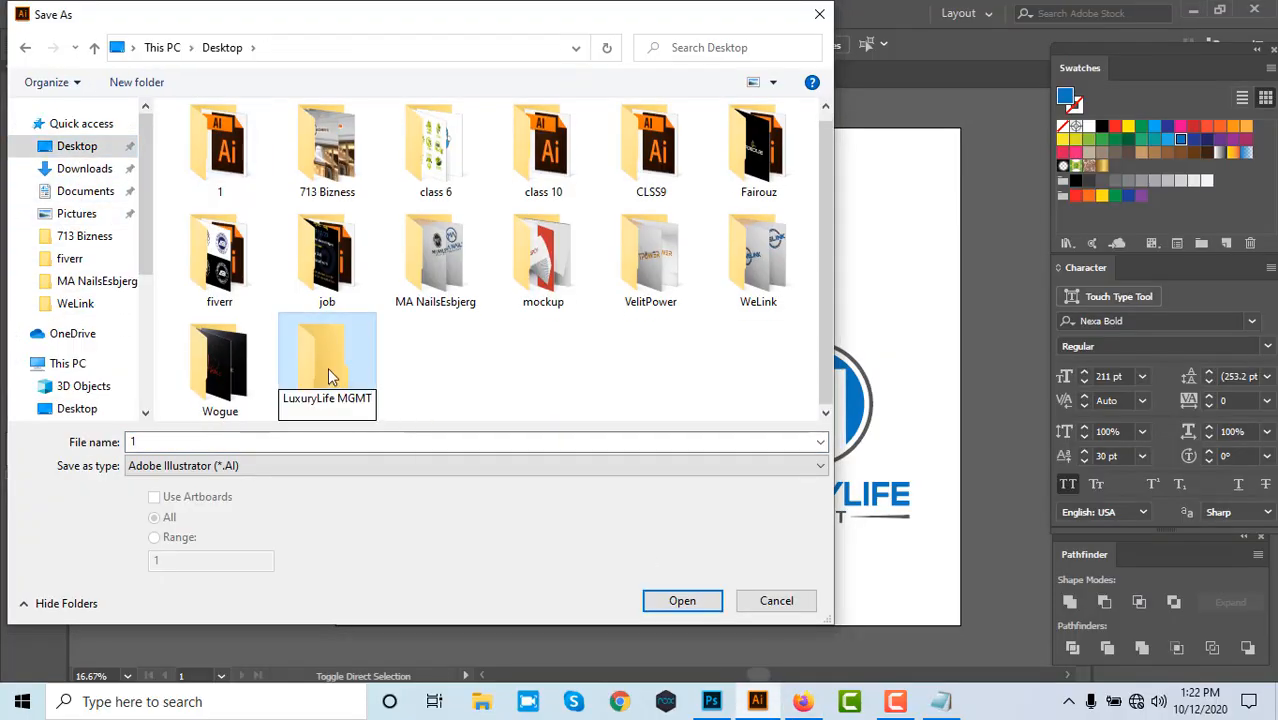
key(Return)
- Save the document as Adobe Illustrator file "1" inside the LuxuryLife MGMT folder with the default Illustrator options
key(Return)
click(713, 604)
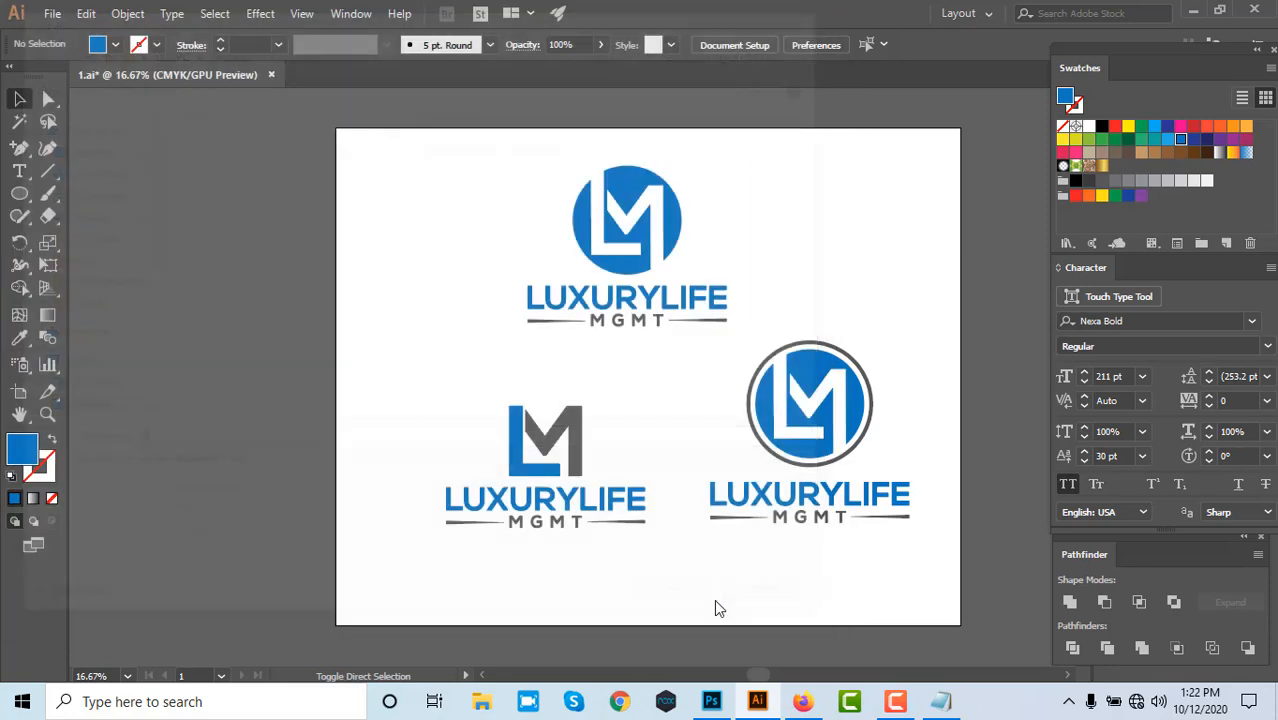
click(724, 603)
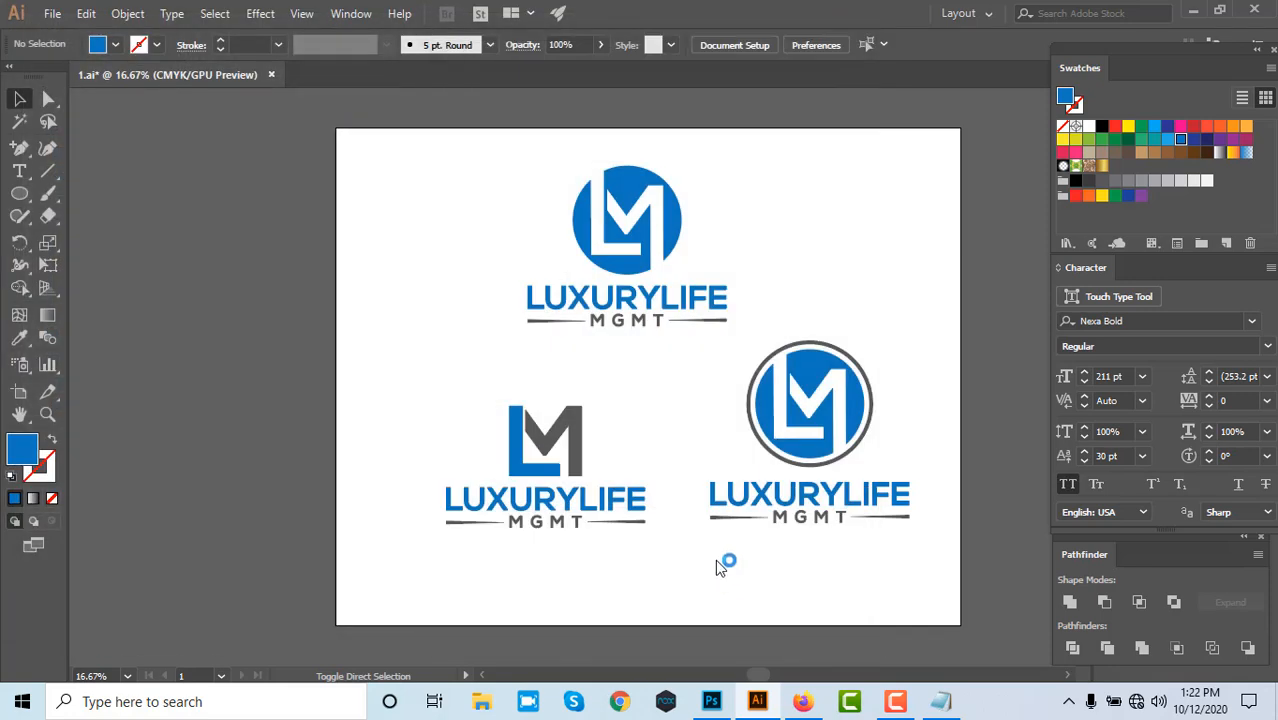
- Copy the plain LM logo with its LUXURYLIFE MGMT wordmark from the lower-left part of the artboard
scroll(658, 412, up, 1)
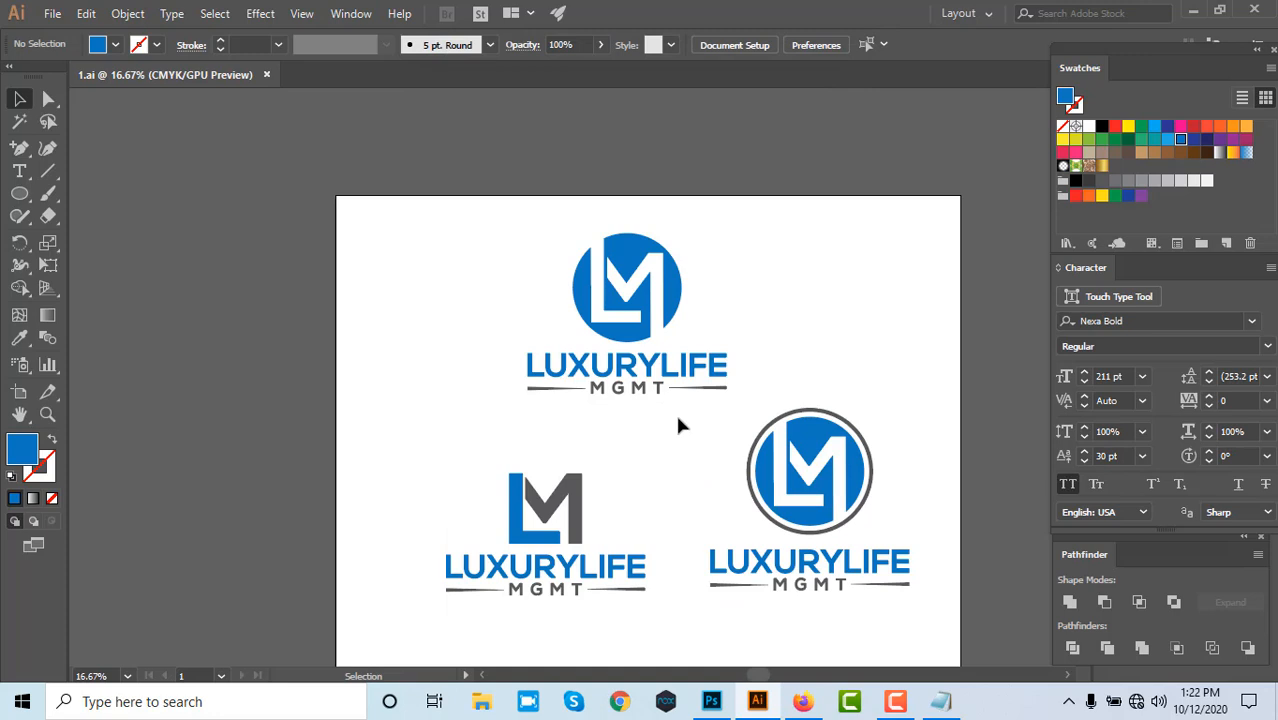
scroll(678, 424, down, 1)
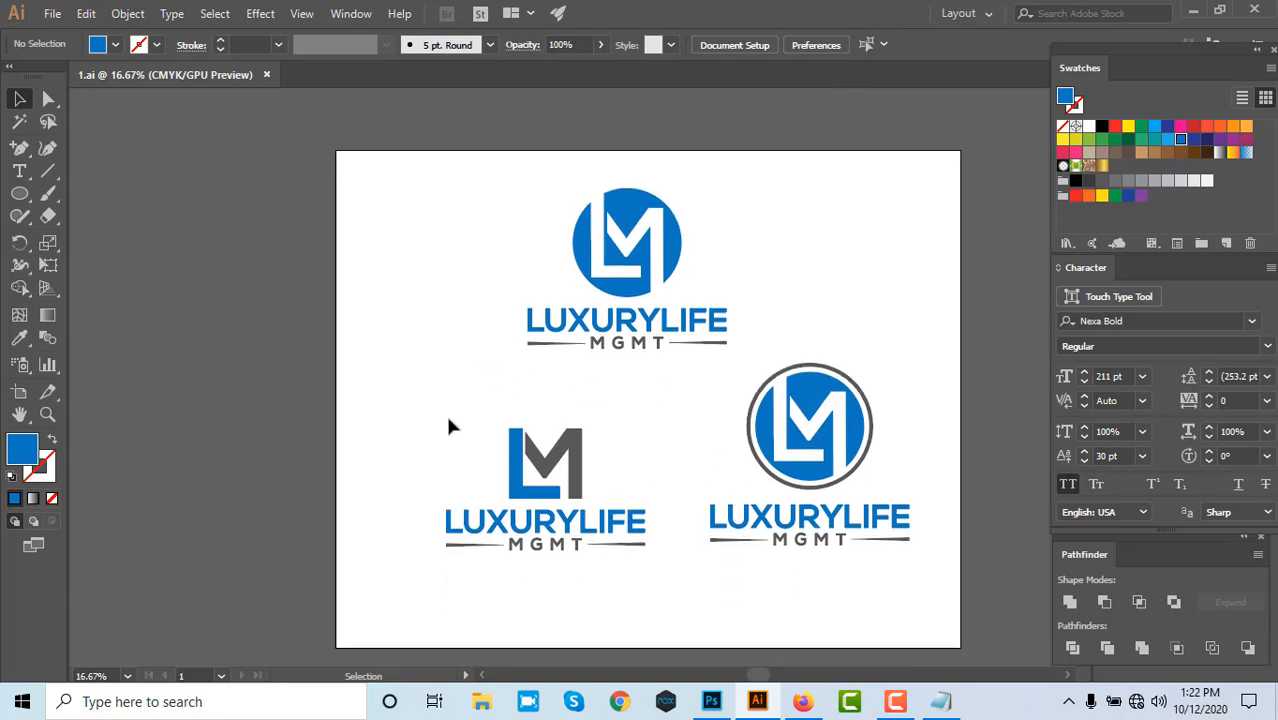
scroll(448, 419, up, 3)
scroll(474, 428, down, 4)
drag(409, 389, 624, 592)
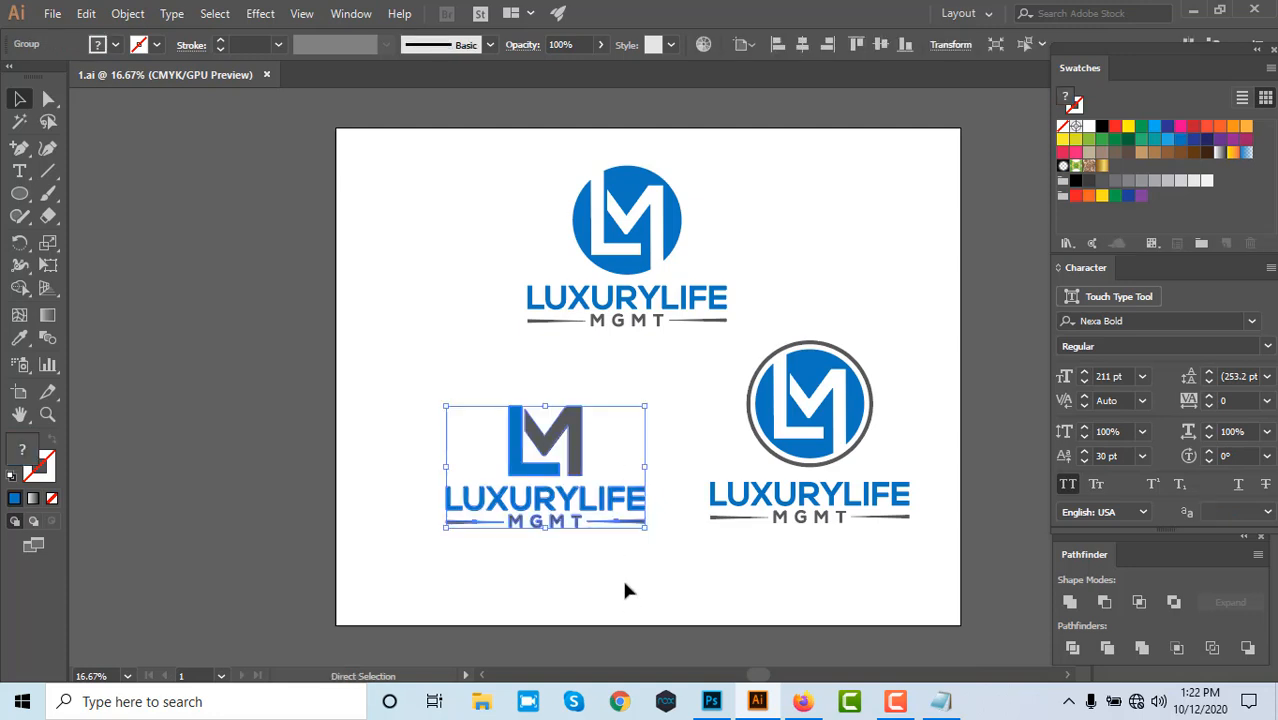
click(614, 574)
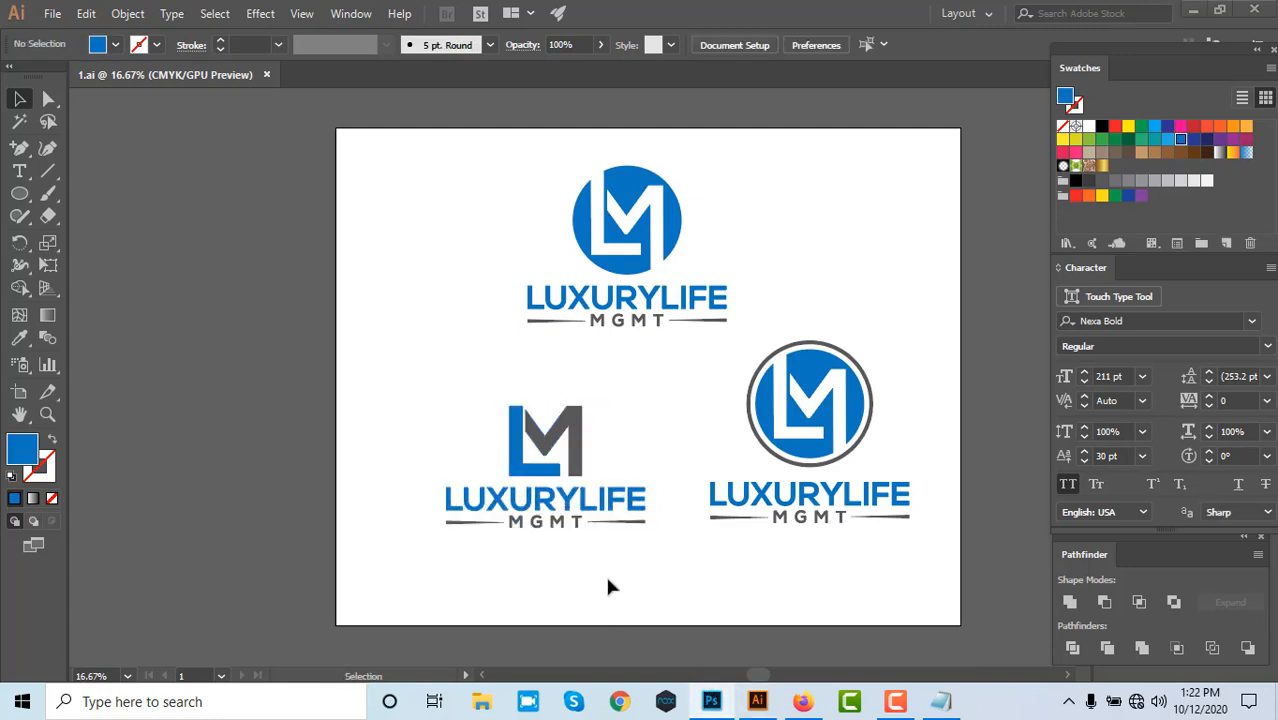
- Switch to Photoshop, open the recent mockup 19.psd and open the contents of its Your Logo smart object
key(alt+Tab)
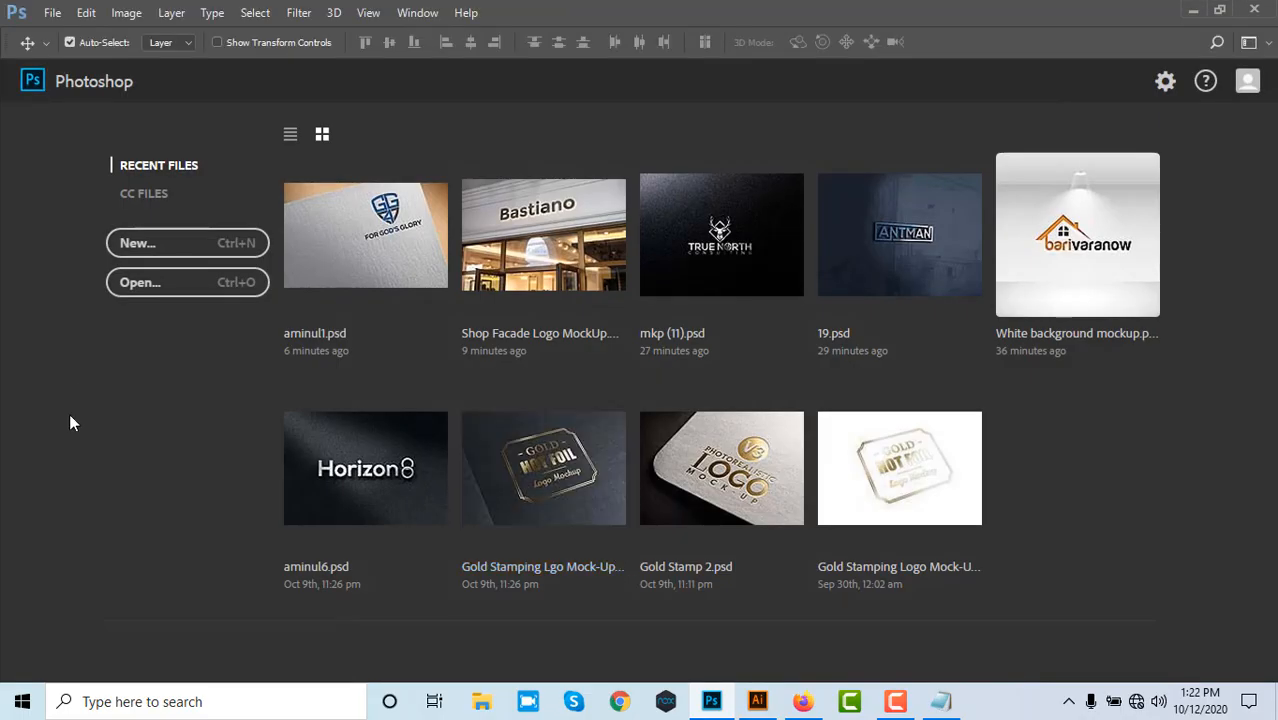
click(917, 254)
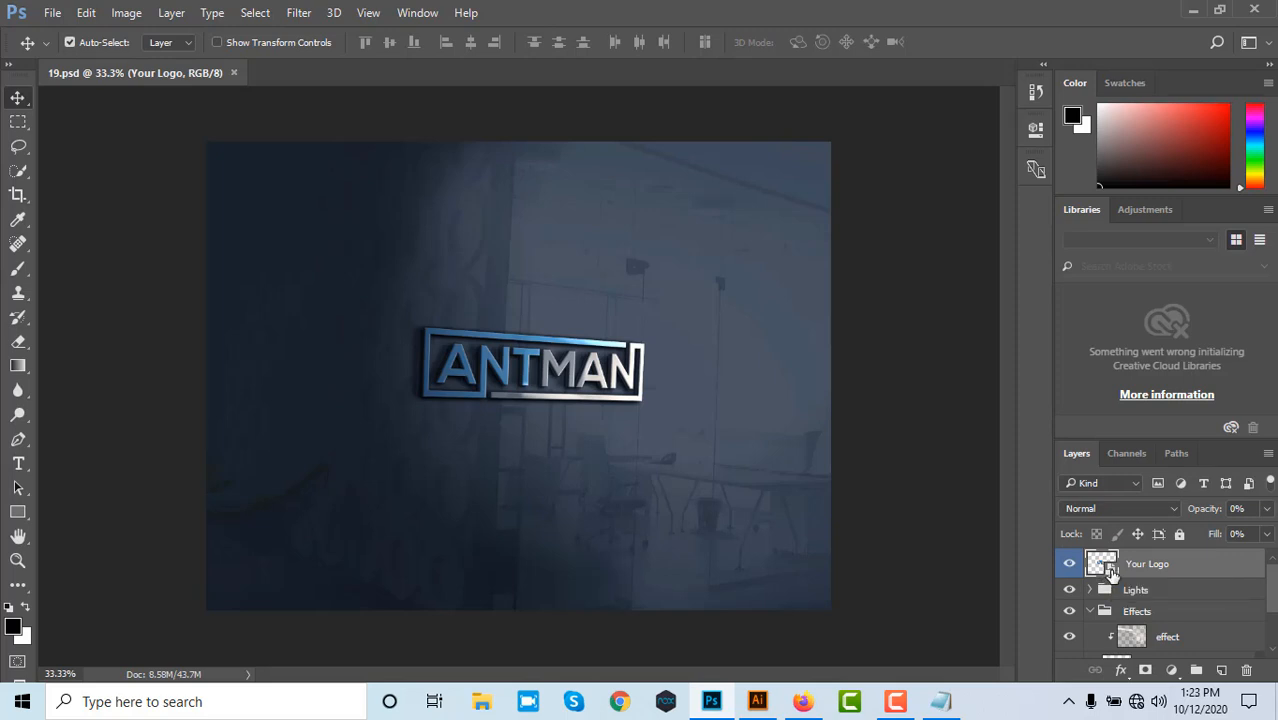
double_click(1110, 569)
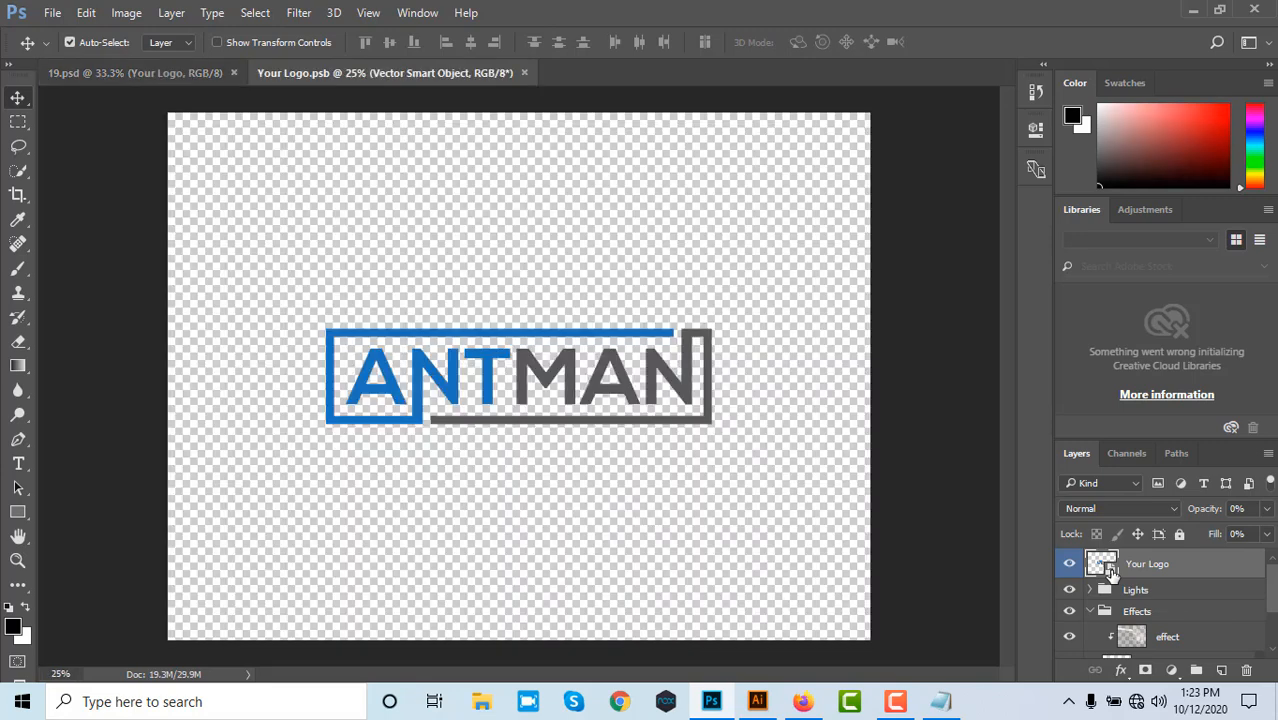
- Hide the ANTMAN logo layer in Your Logo.psb and paste the copied LM logo as a smart object
click(1070, 566)
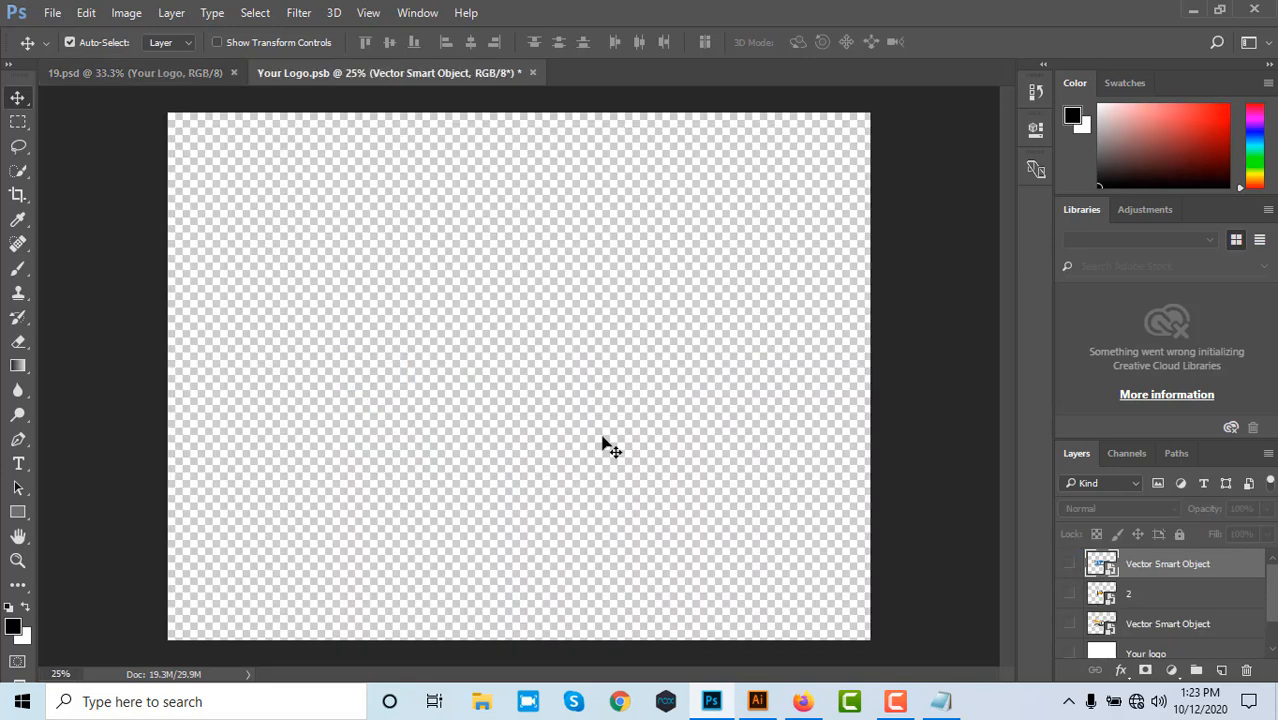
click(552, 288)
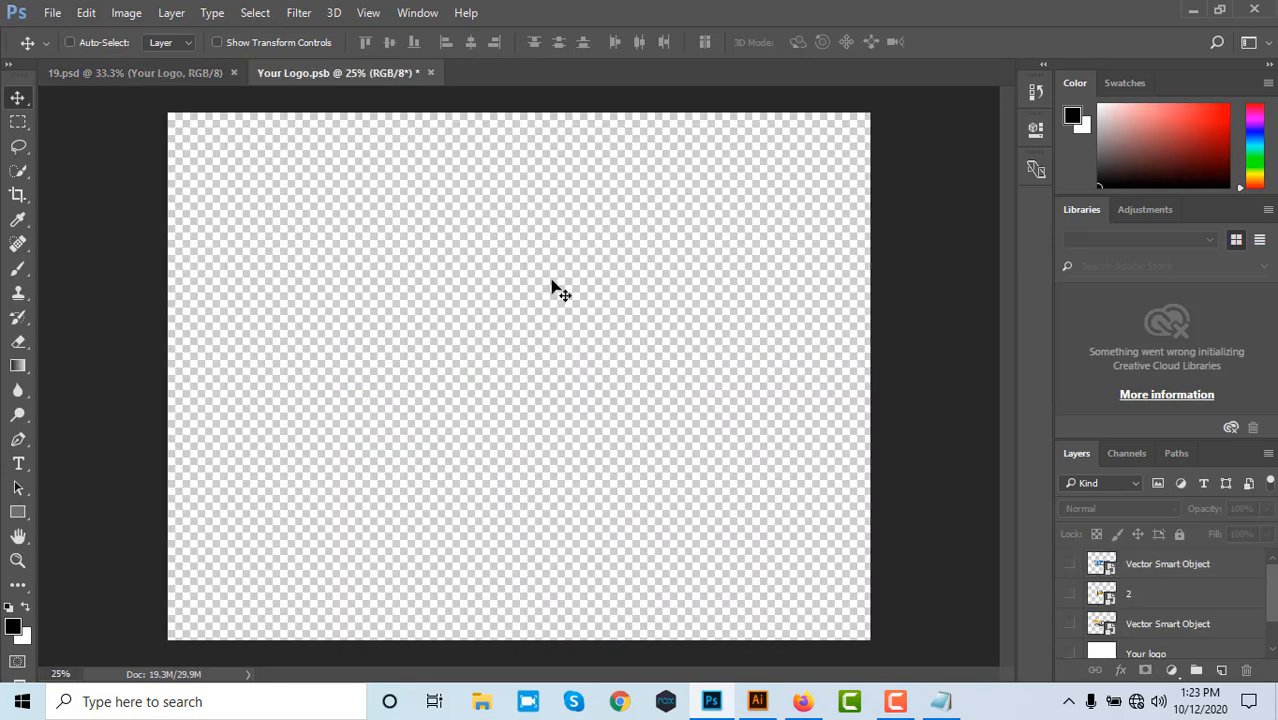
key(ctrl+v)
click(732, 210)
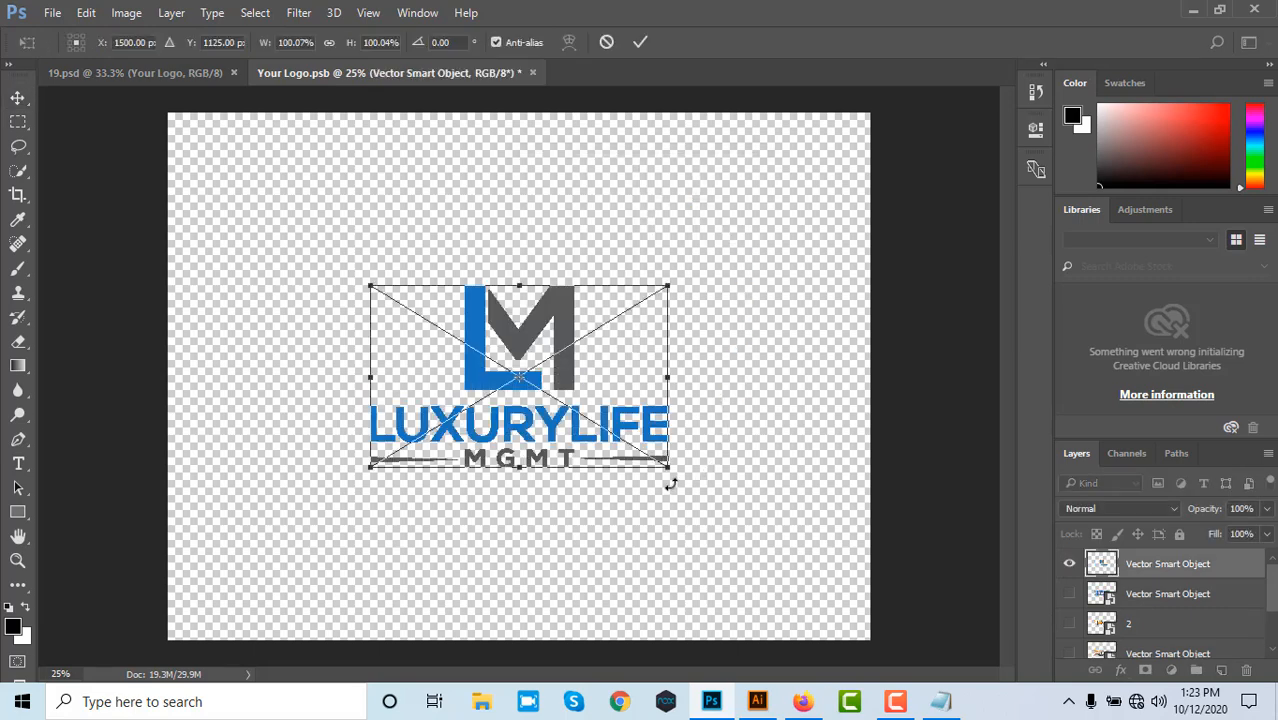
- Scale the pasted logo down to about 95% around its center, and save Your Logo.psb to update the 19.psd mockup
mouse_move(668, 465)
mouse_down()
mouse_move(679, 479)
mouse_move(665, 491)
mouse_move(634, 470)
mouse_move(660, 478)
mouse_up()
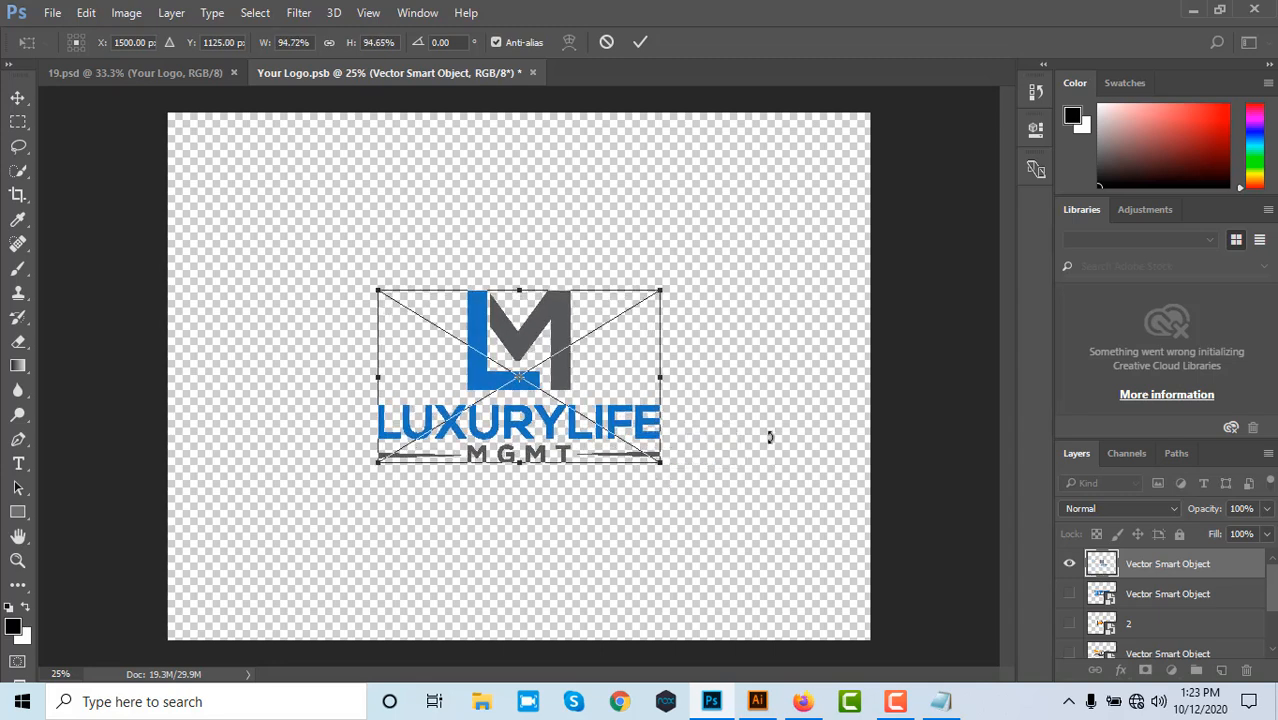
key(Return)
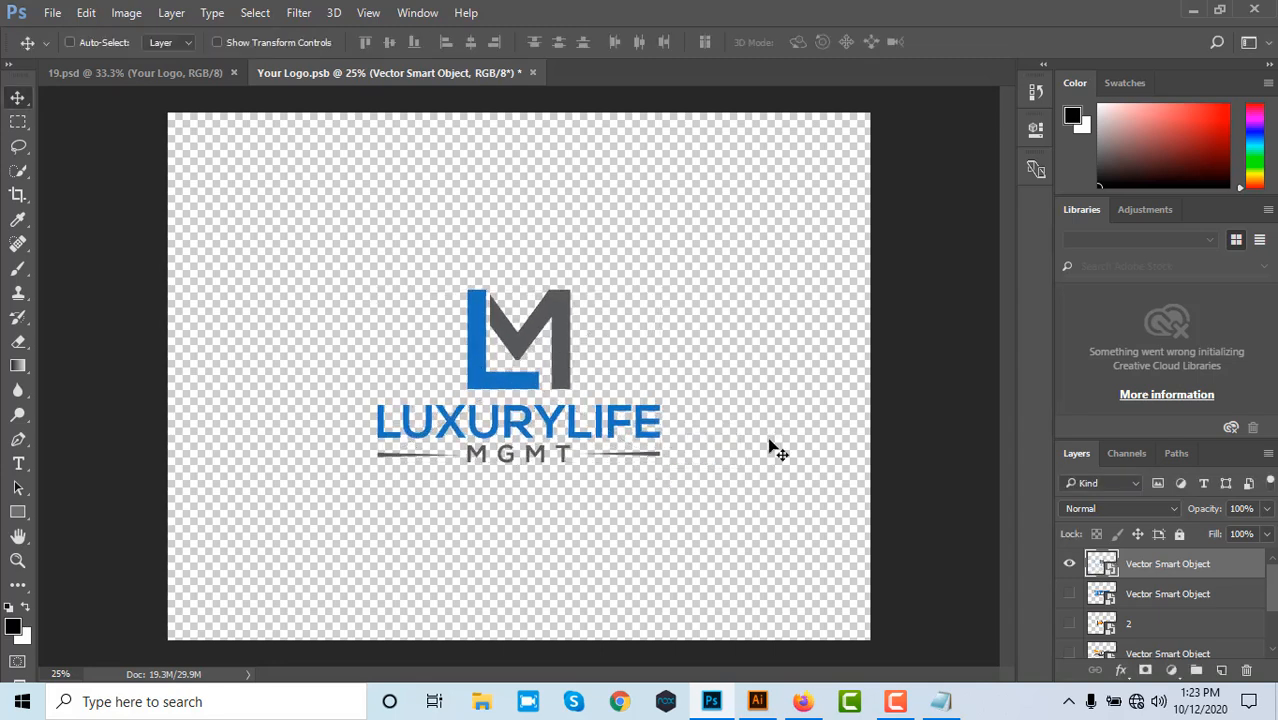
key(ctrl+s)
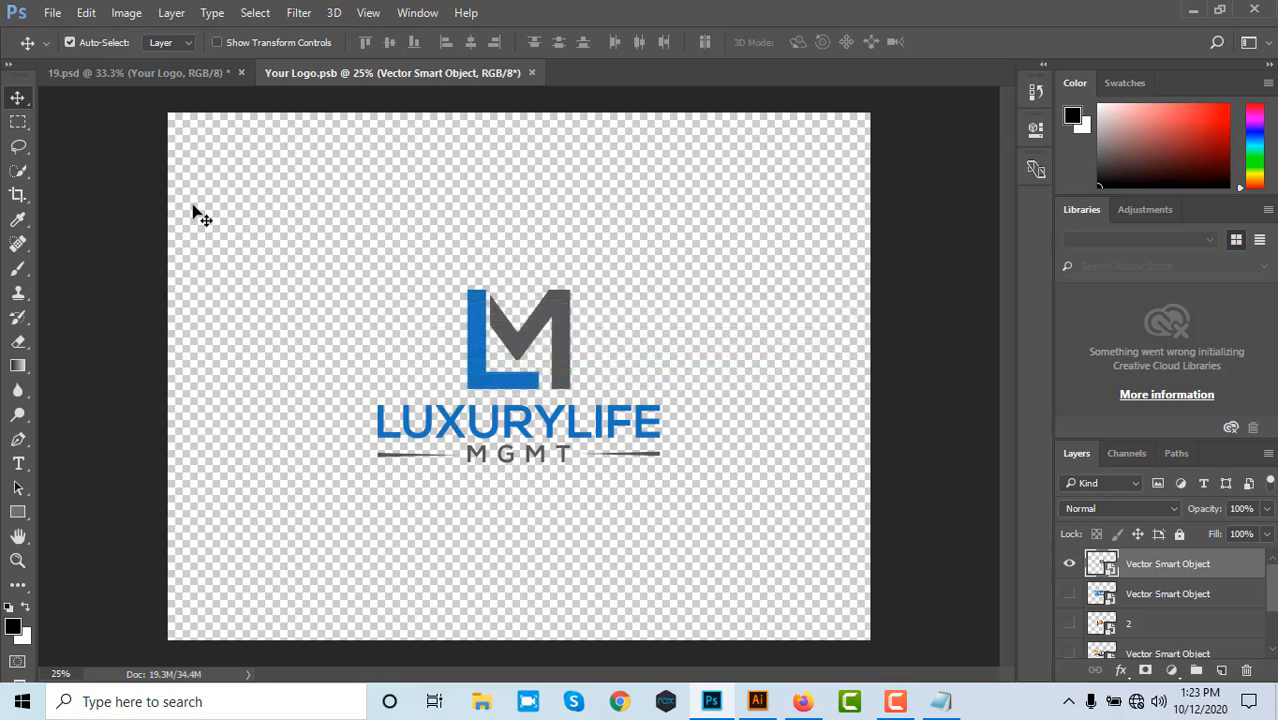
key(ctrl+Tab)
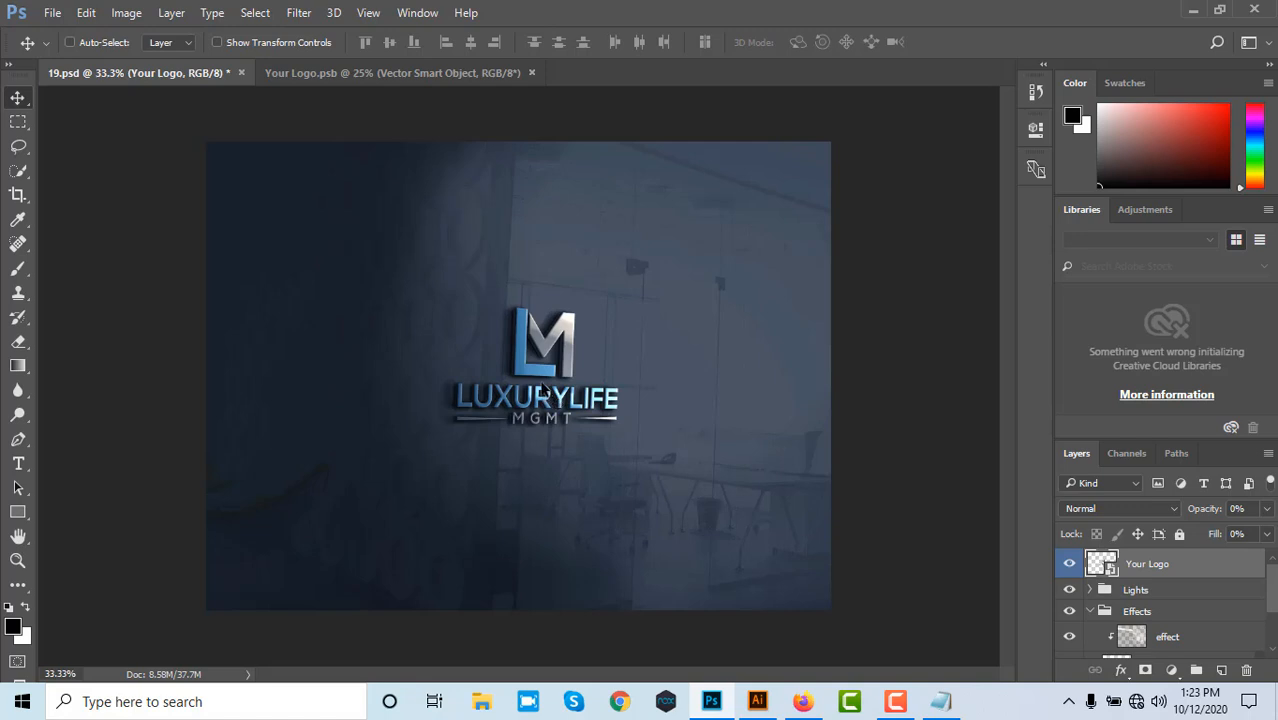
- Export the mockup for web as a JPEG named "1" into the LuxuryLife MGMT folder on the Desktop
key(ctrl+alt+shift+s)
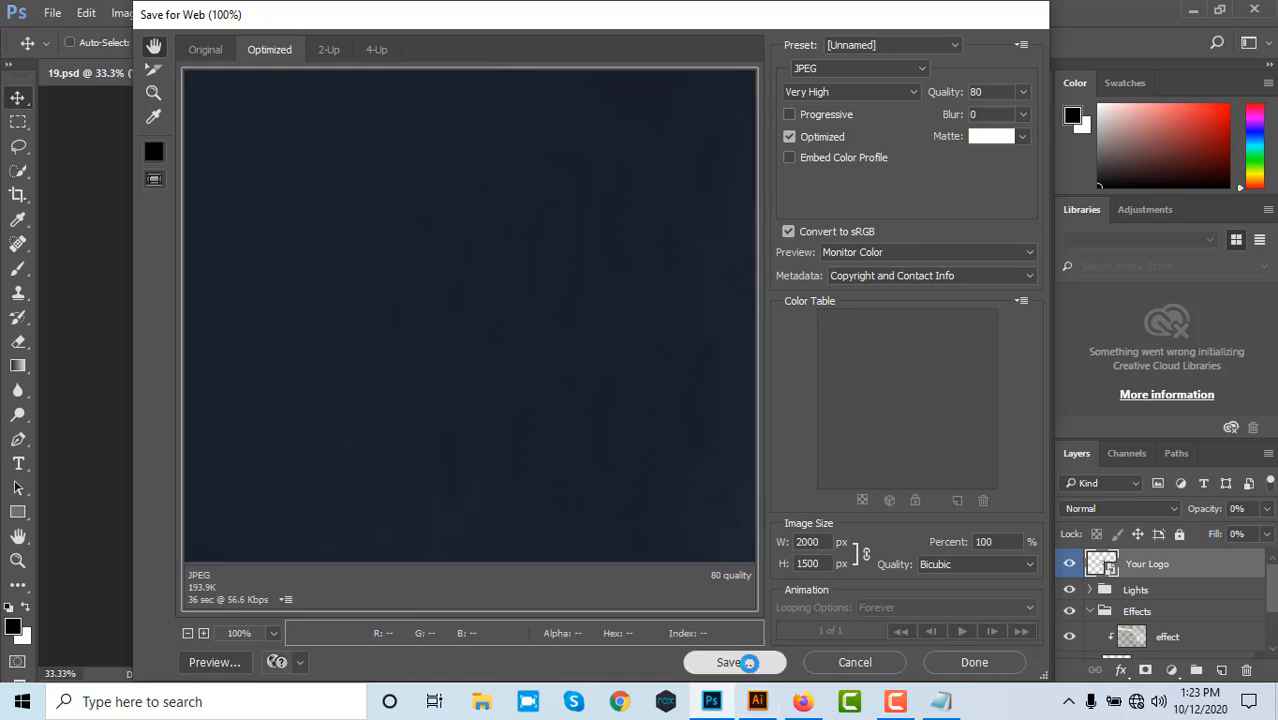
click(734, 662)
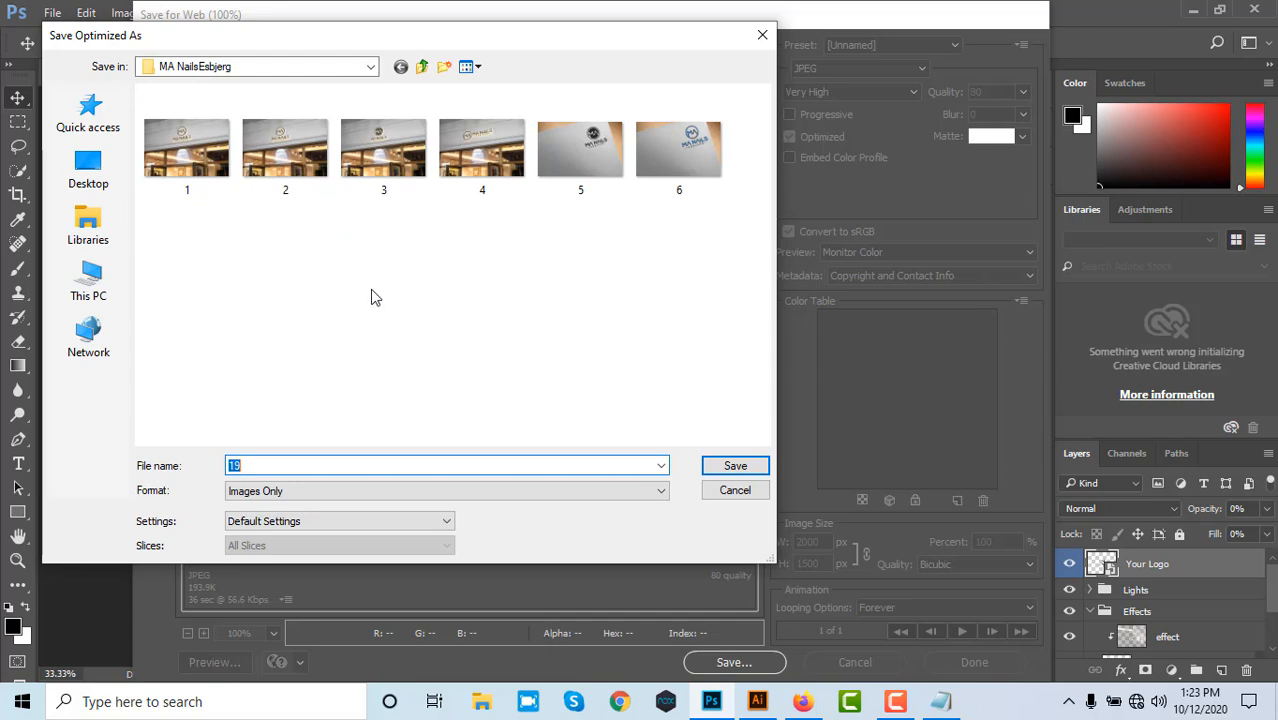
click(82, 172)
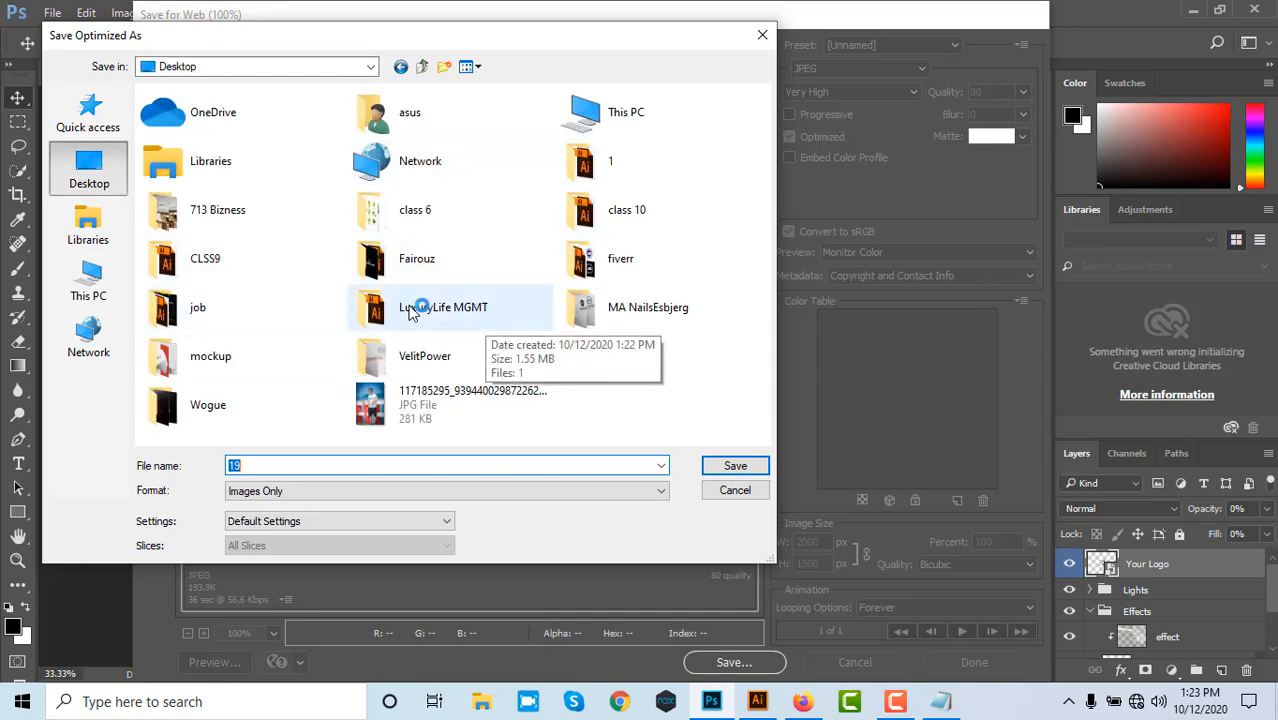
double_click(410, 310)
double_click(268, 463)
text(1)
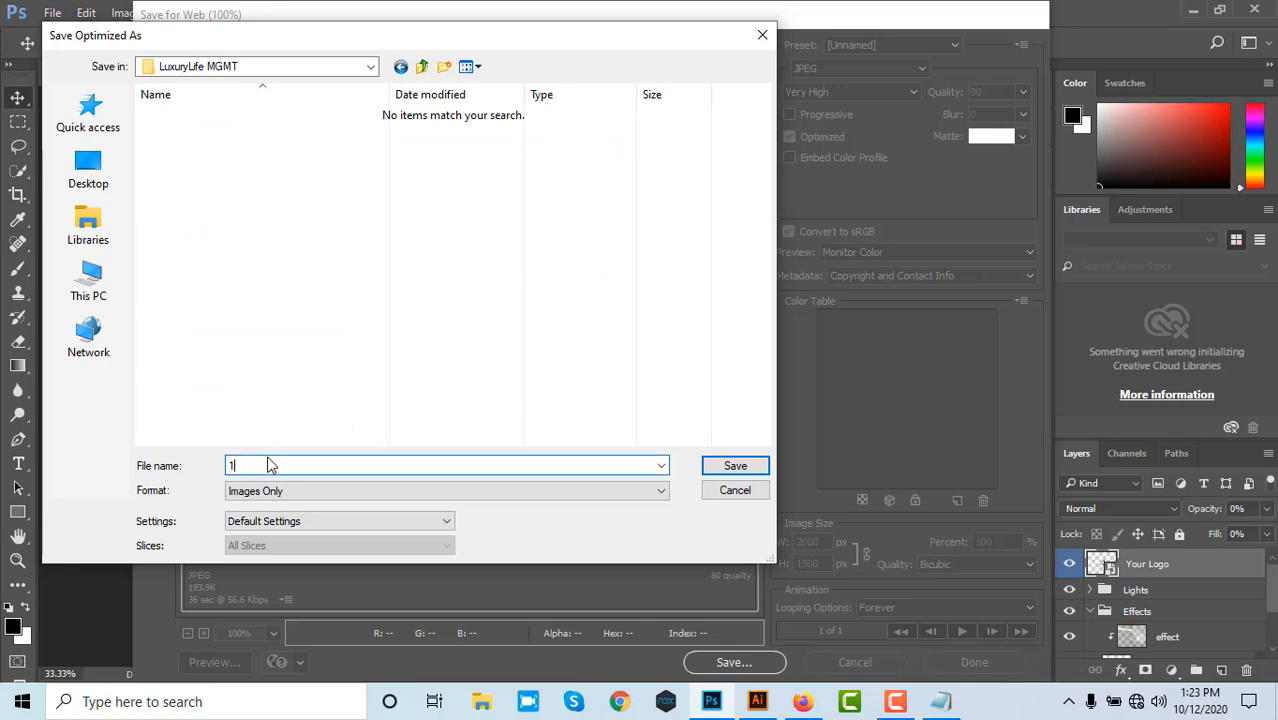
key(Return)
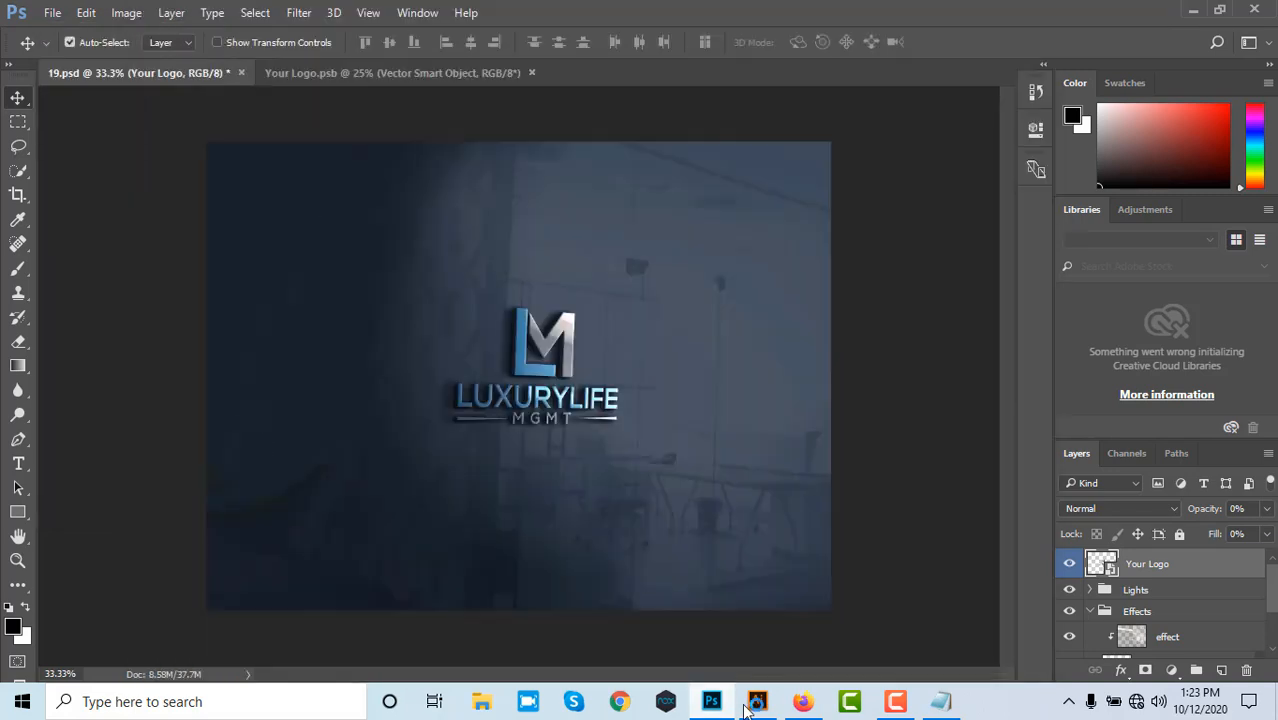
click(750, 704)
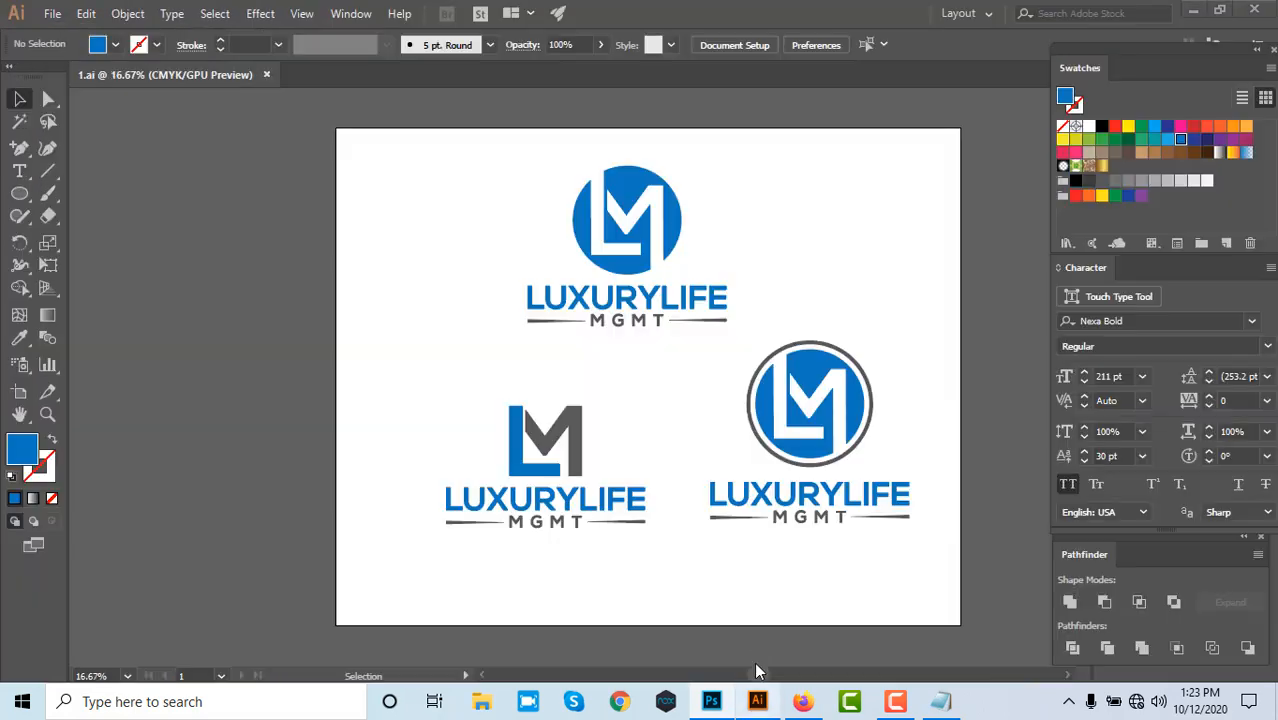
scroll(683, 399, up, 1)
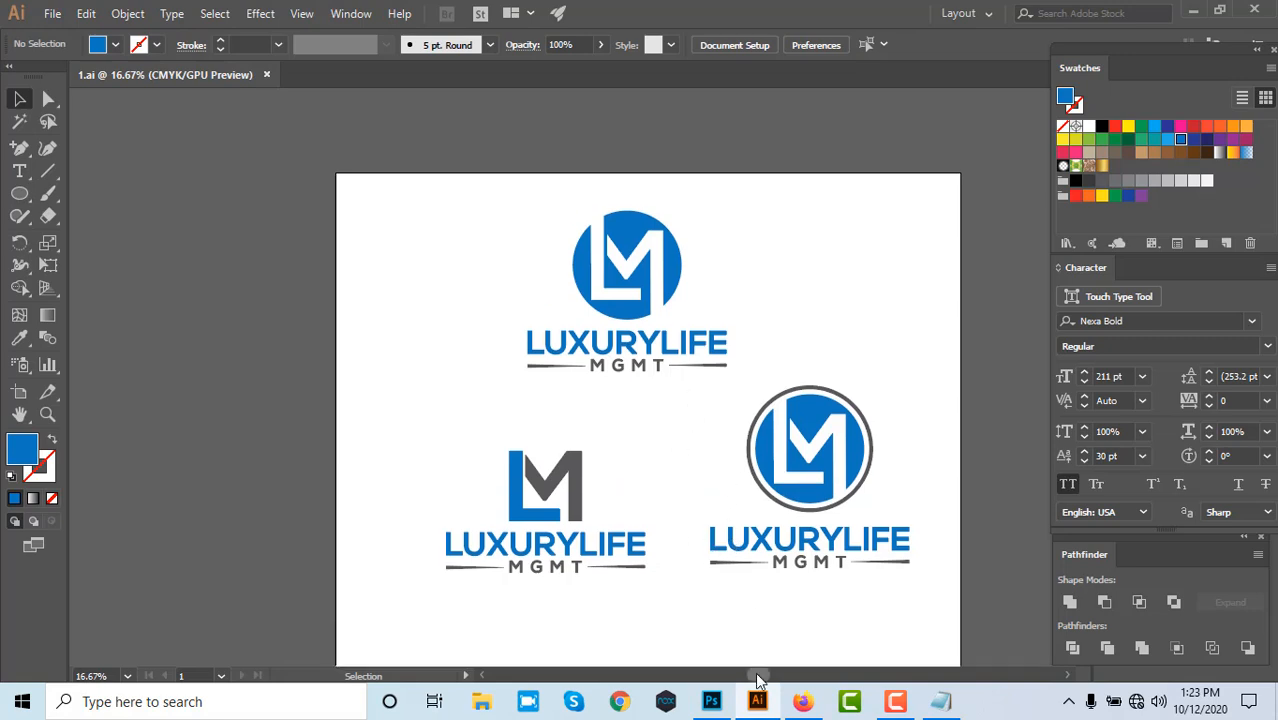
mouse_move(757, 677)
mouse_down()
mouse_move(796, 677)
mouse_move(773, 677)
mouse_up()
scroll(654, 310, down, 1)
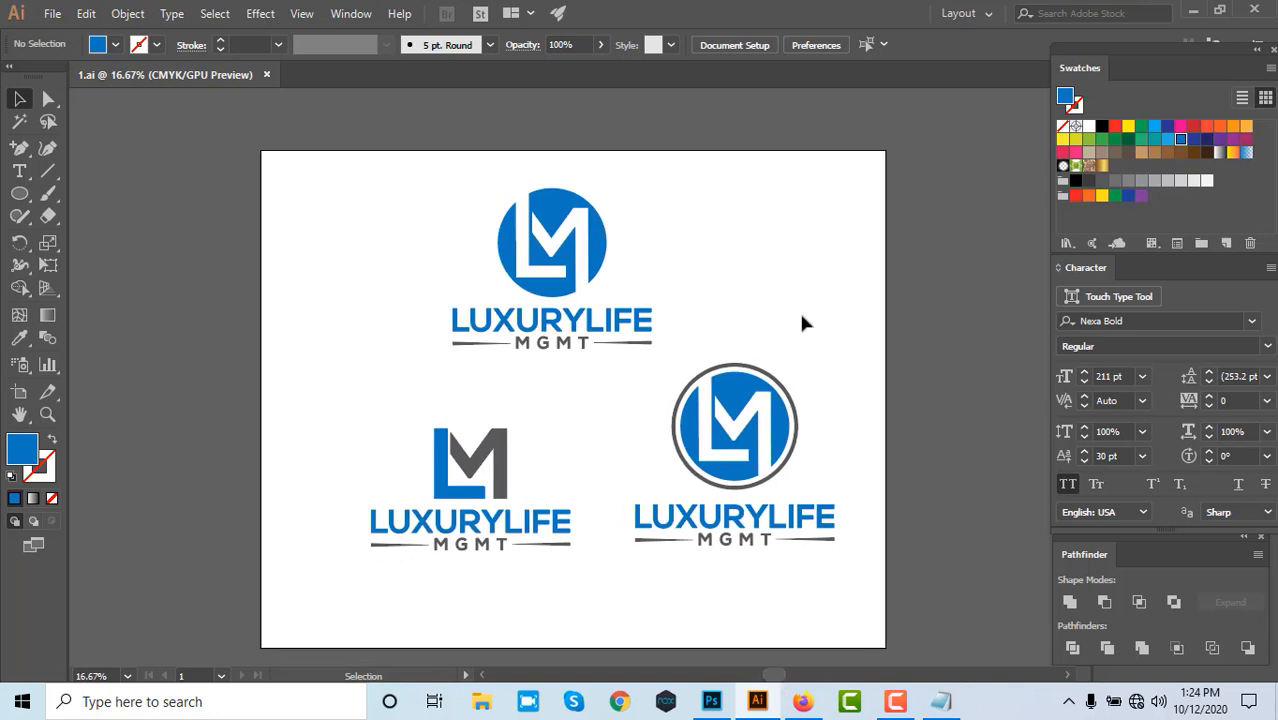
scroll(753, 289, down, 1)
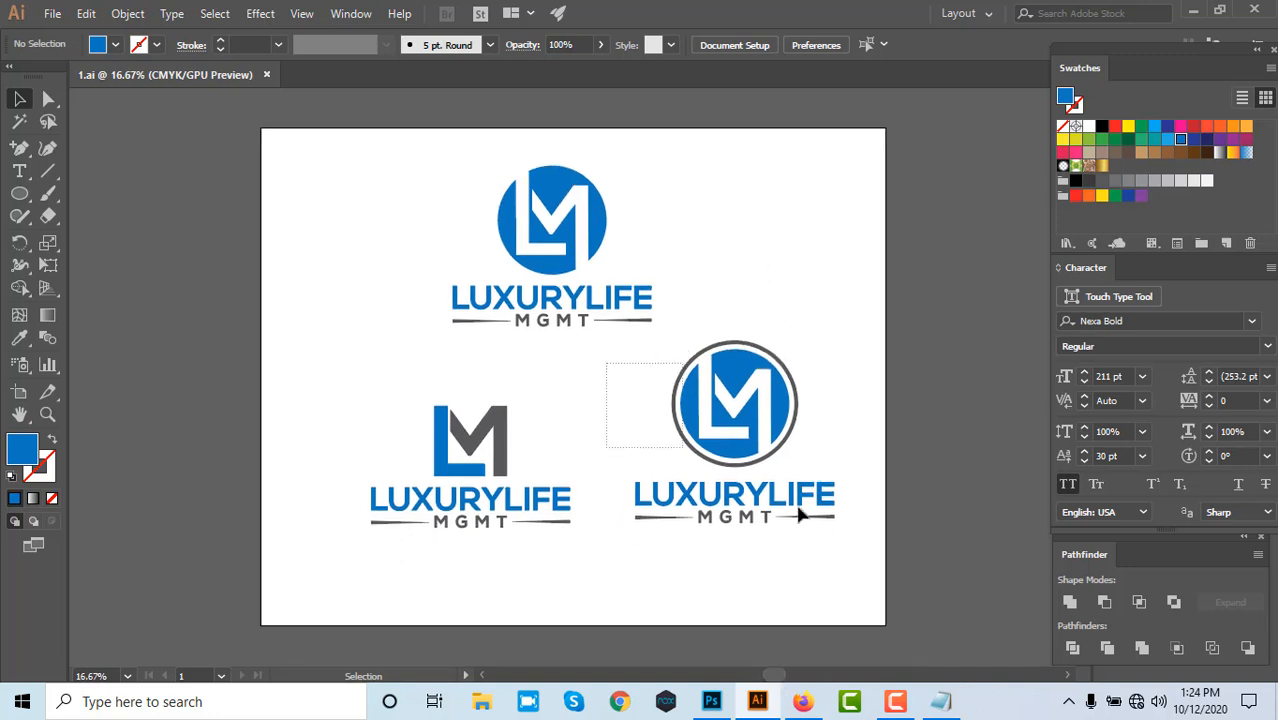
drag(799, 511, 957, 600)
scroll(756, 228, down, 1)
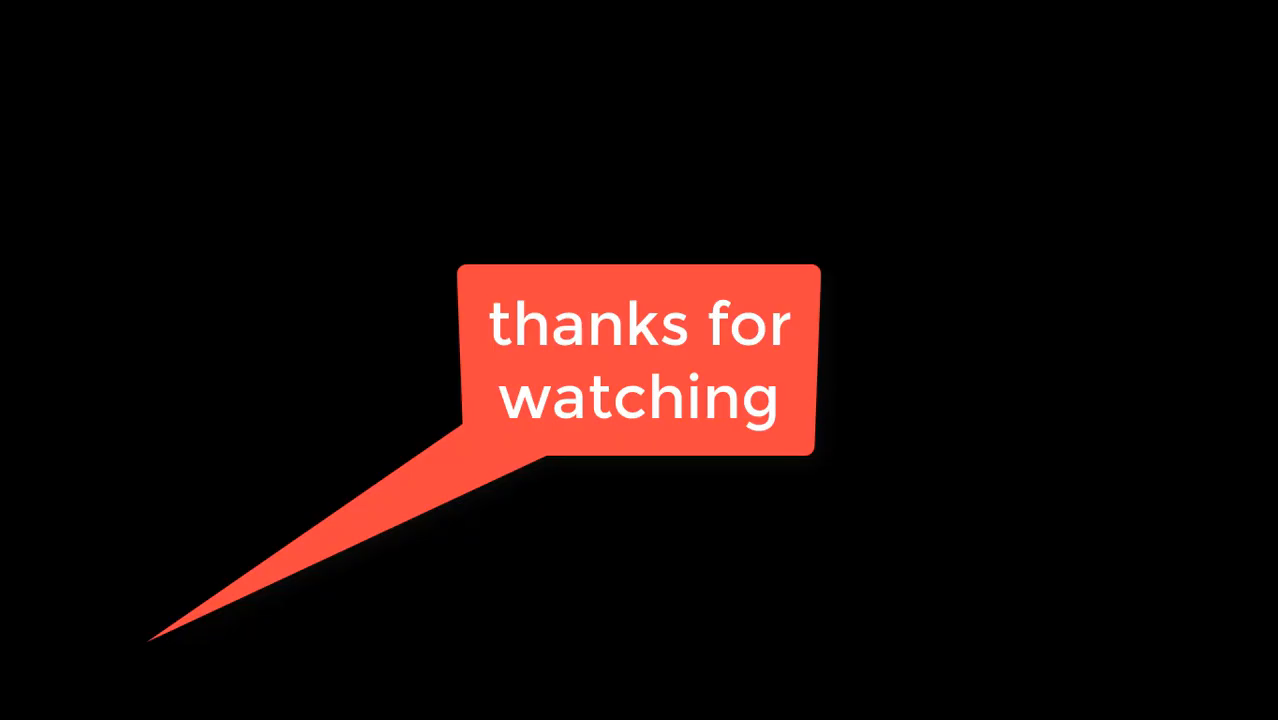